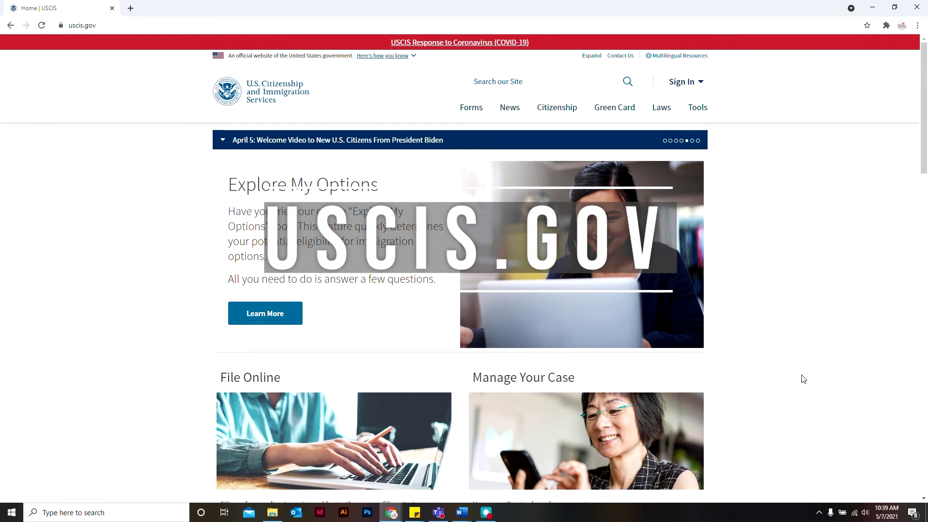
# Open the Tools section from the USCIS home page's top navigation bar.
pyautogui.click(700, 110)
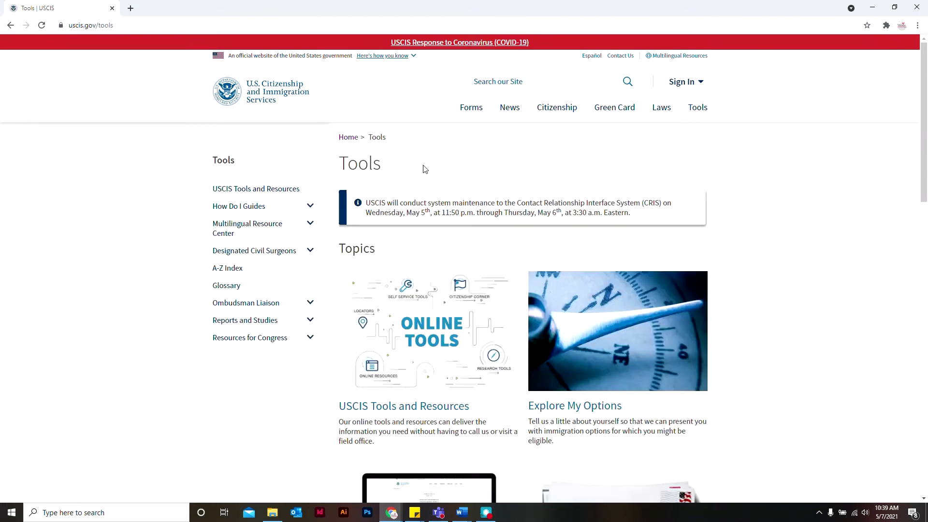
# From USCIS Tools and Resources, view the sign-in and sign-up pages, then open Forms Available to File Online.
pyautogui.click(275, 192)
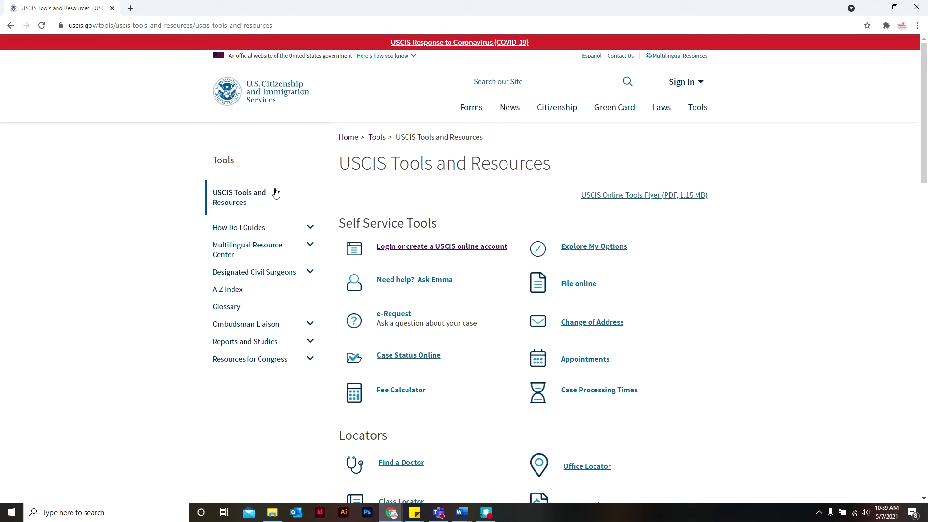
pyautogui.click(417, 252)
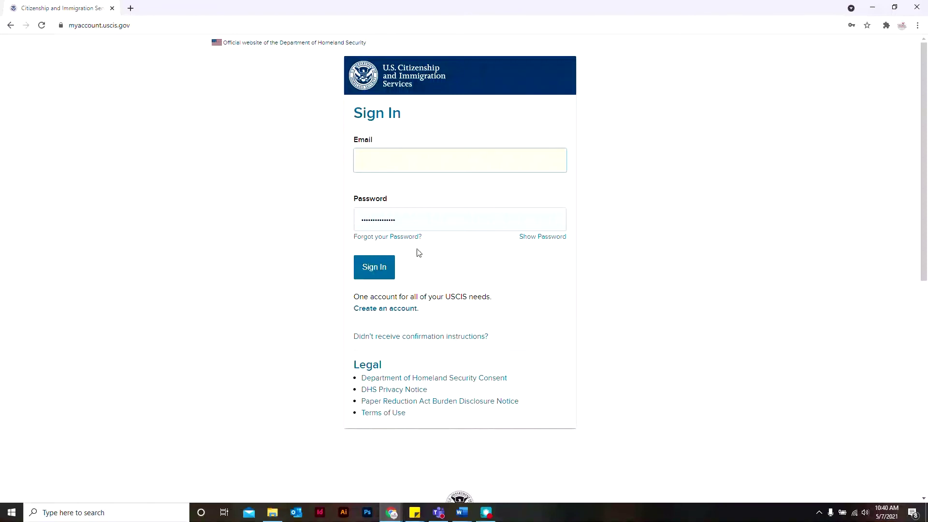
pyautogui.click(399, 311)
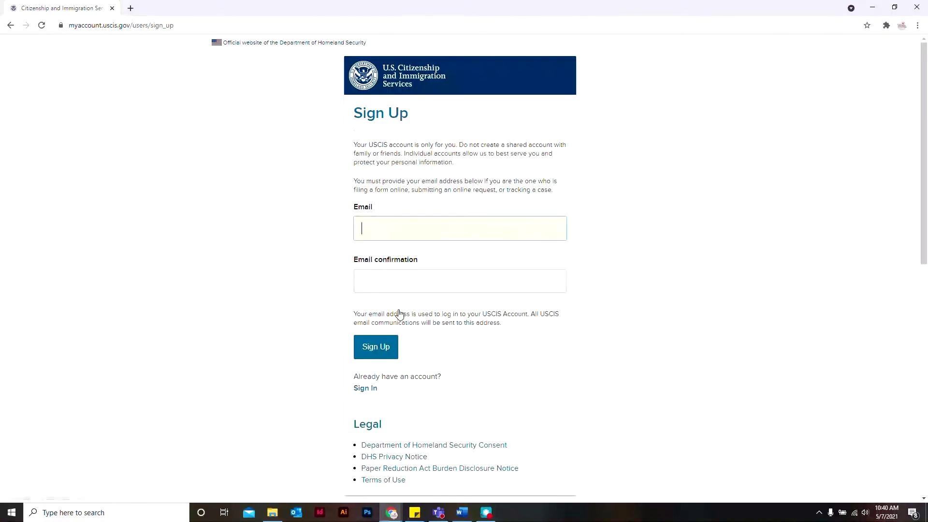
pyautogui.hotkey('alt', 'Left')
pyautogui.hotkey('alt', 'Left')
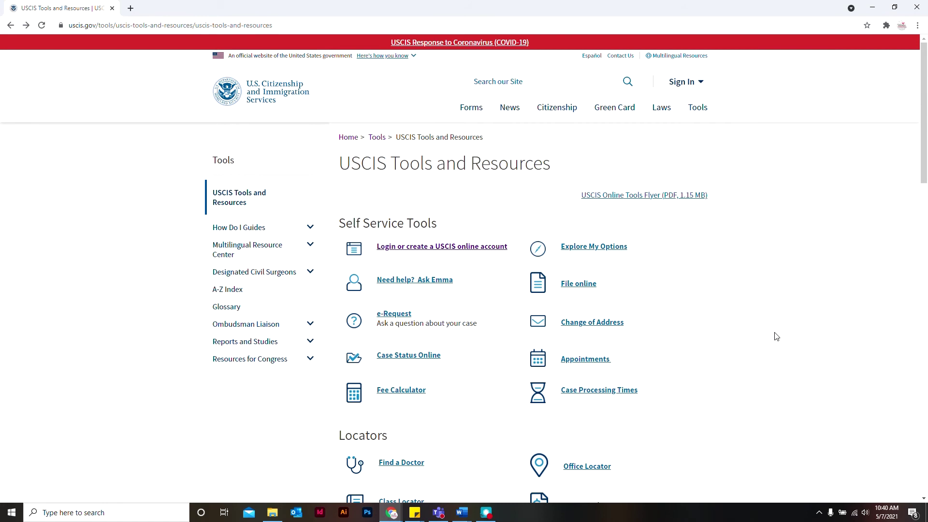
pyautogui.click(579, 284)
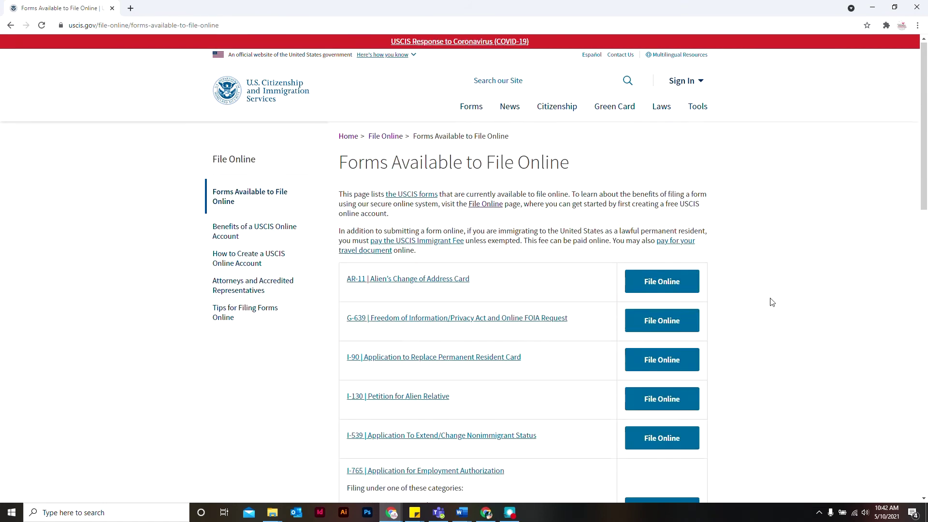
# Choose File Online for Form I-765 and start the I-765 application form.
pyautogui.scroll(-4, 772, 302)
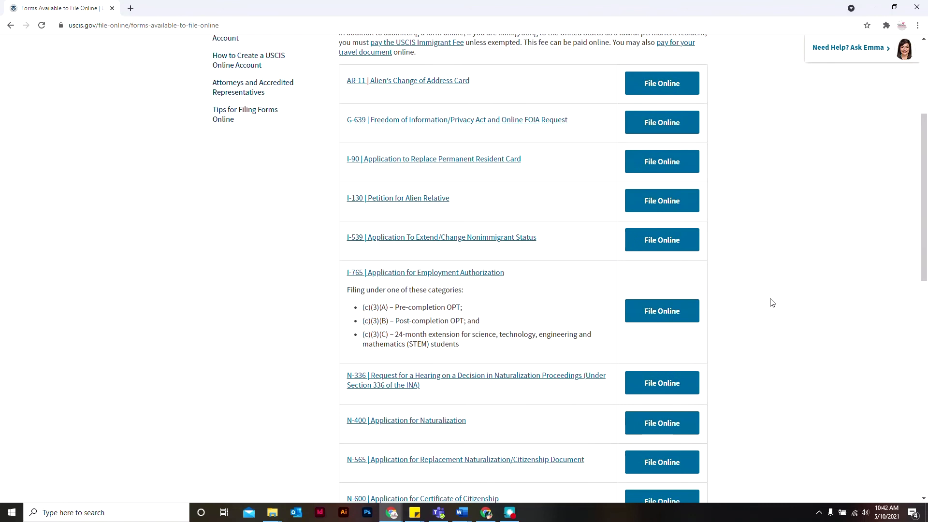
pyautogui.click(691, 317)
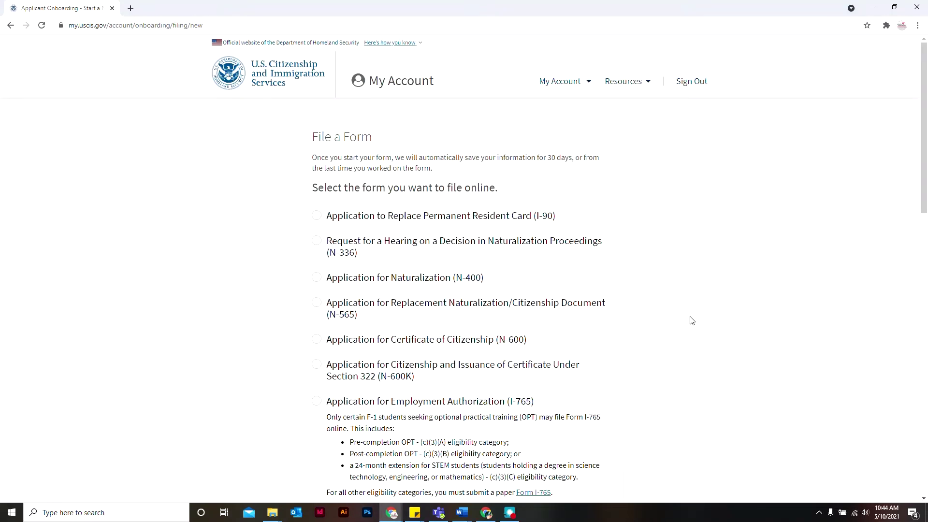
pyautogui.scroll(-5, 691, 319)
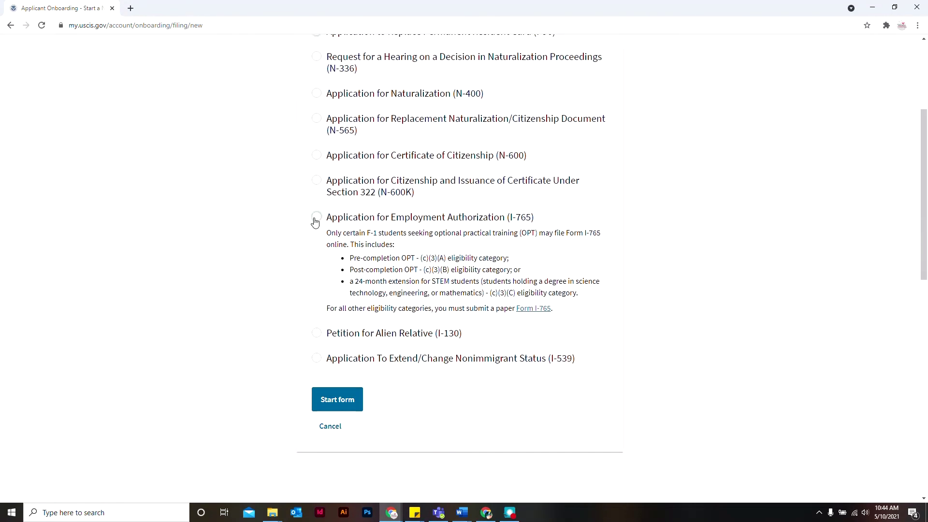
pyautogui.click(316, 218)
pyautogui.click(344, 409)
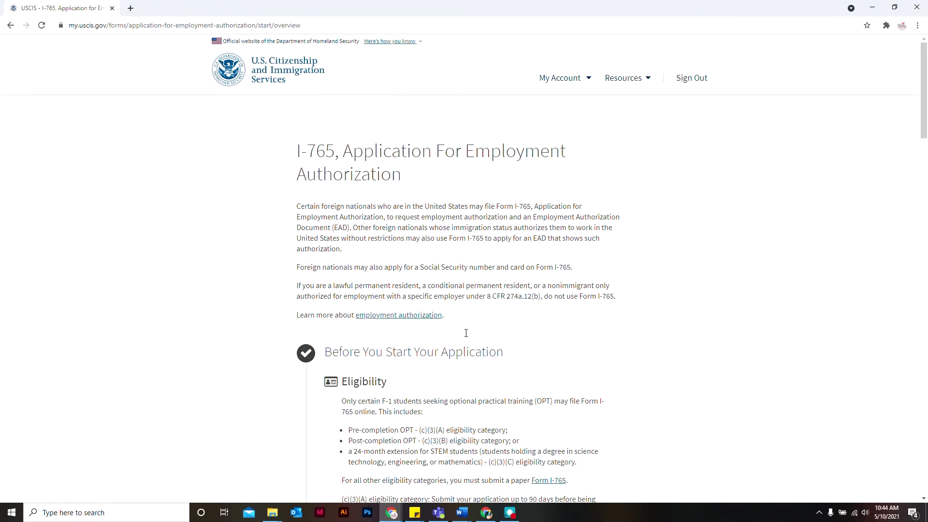
# Read through the I-765 overview and filing instructions, then begin the application.
pyautogui.scroll(-9, 671, 313)
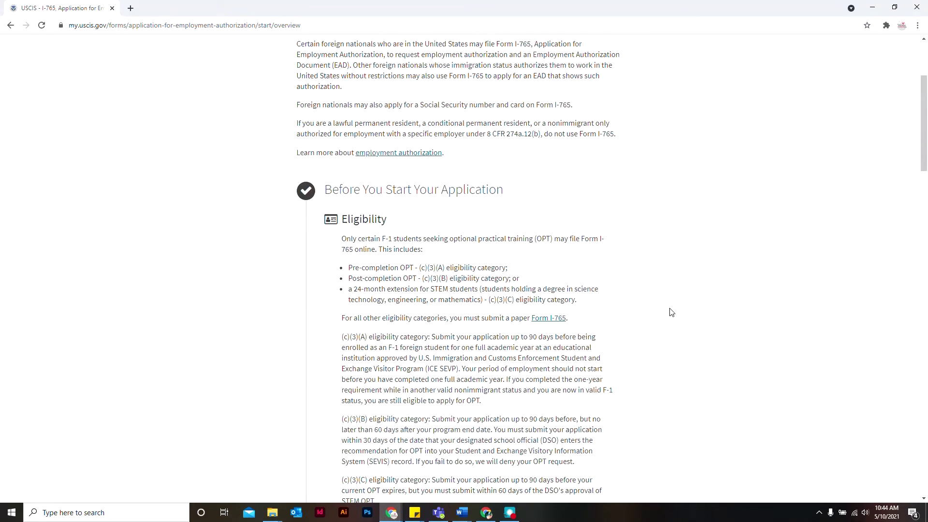
pyautogui.scroll(-3, 671, 312)
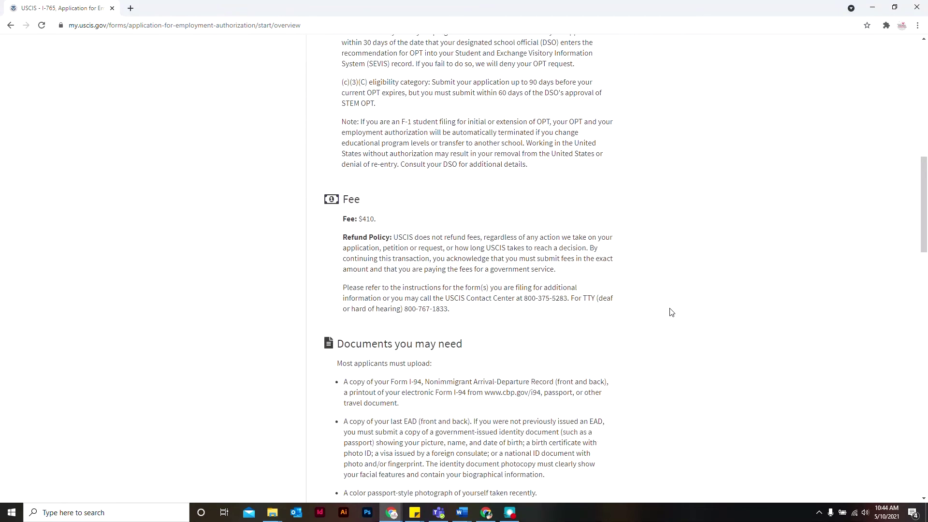
pyautogui.scroll(-5, 672, 313)
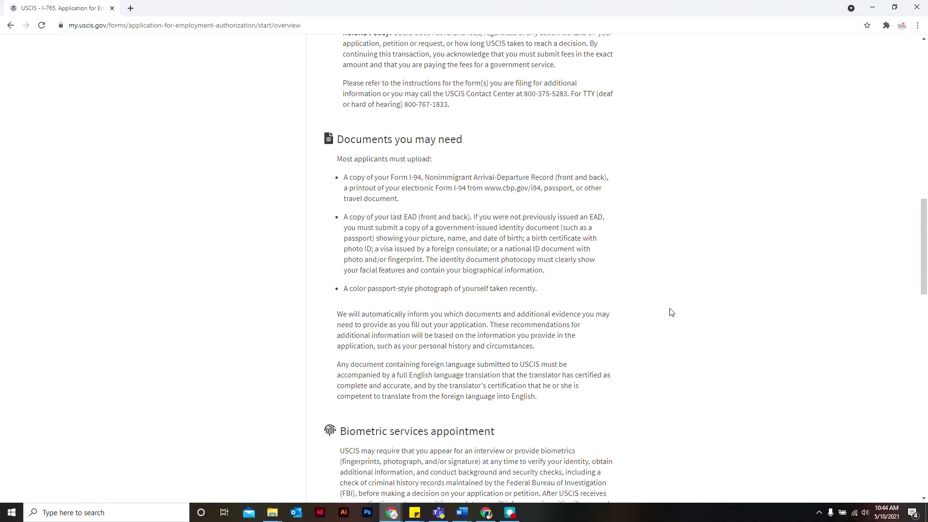
pyautogui.scroll(-6, 671, 312)
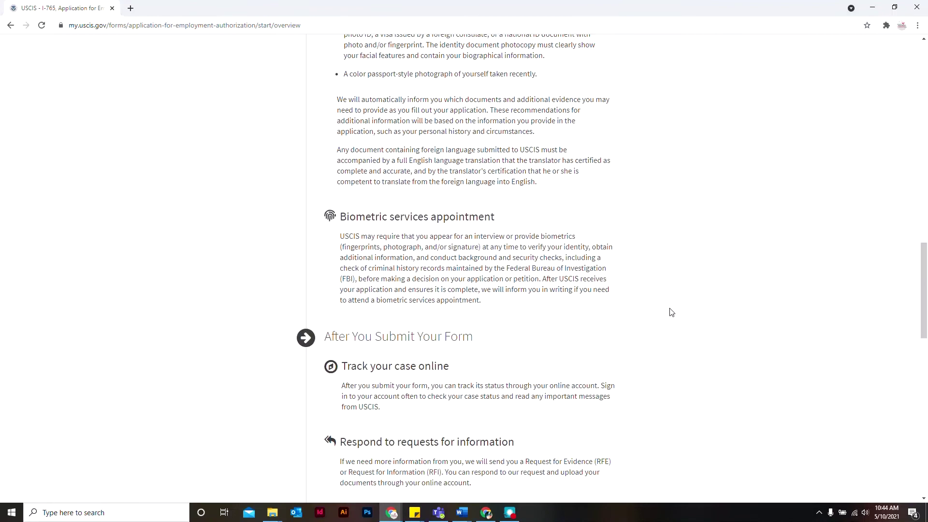
pyautogui.scroll(-3, 671, 313)
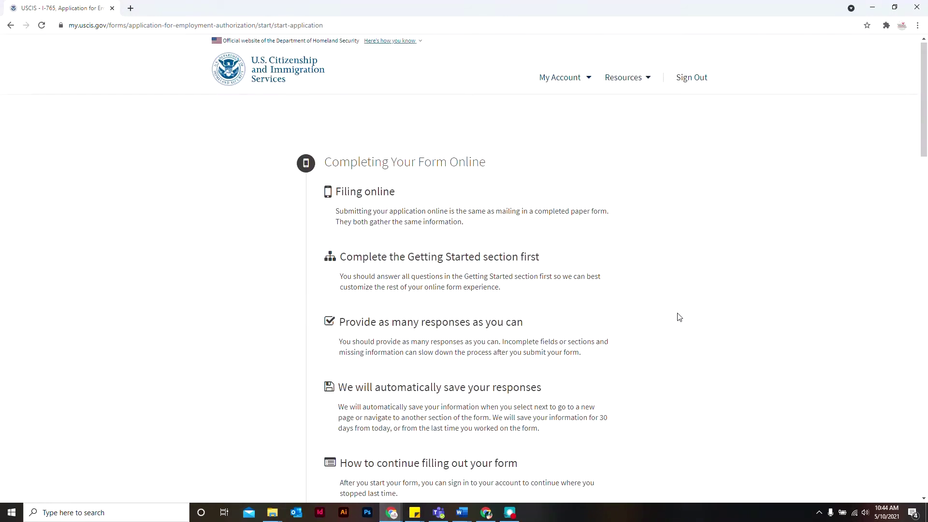
pyautogui.scroll(-3, 679, 317)
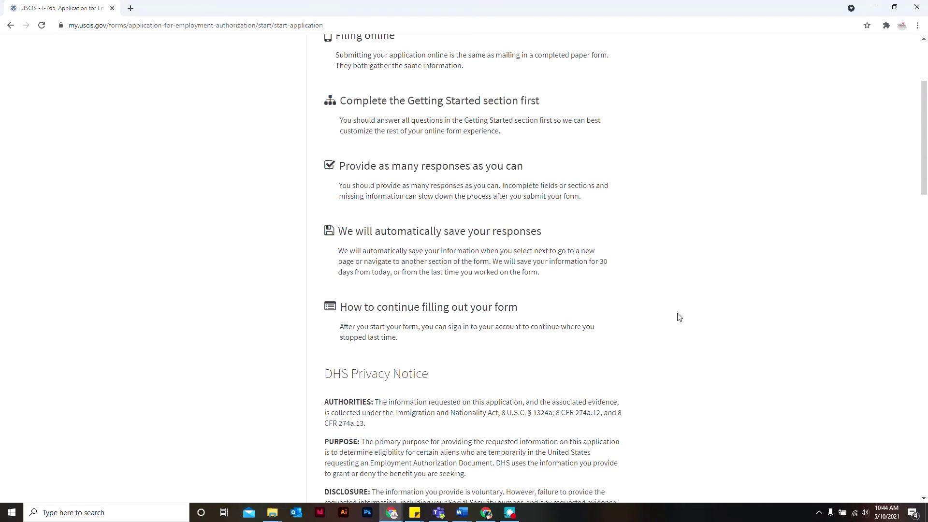
pyautogui.scroll(-7, 679, 317)
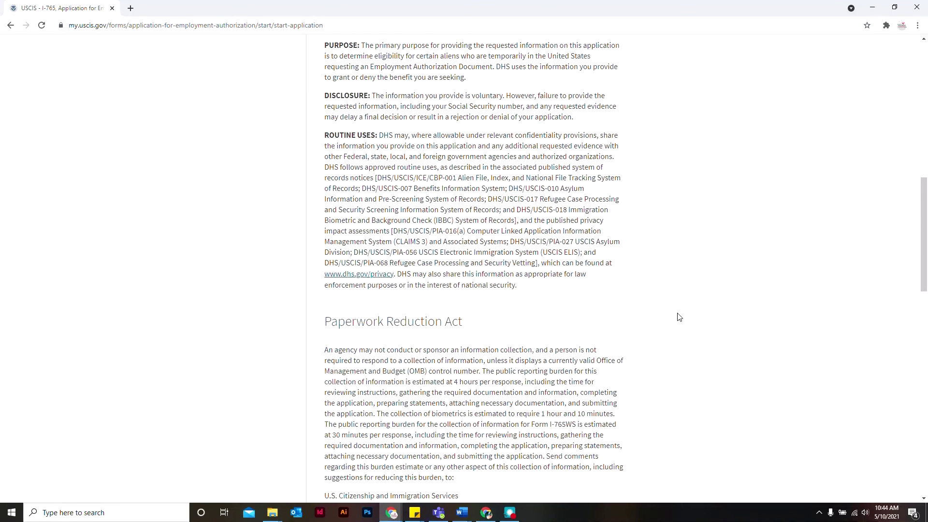
pyautogui.scroll(-6, 680, 317)
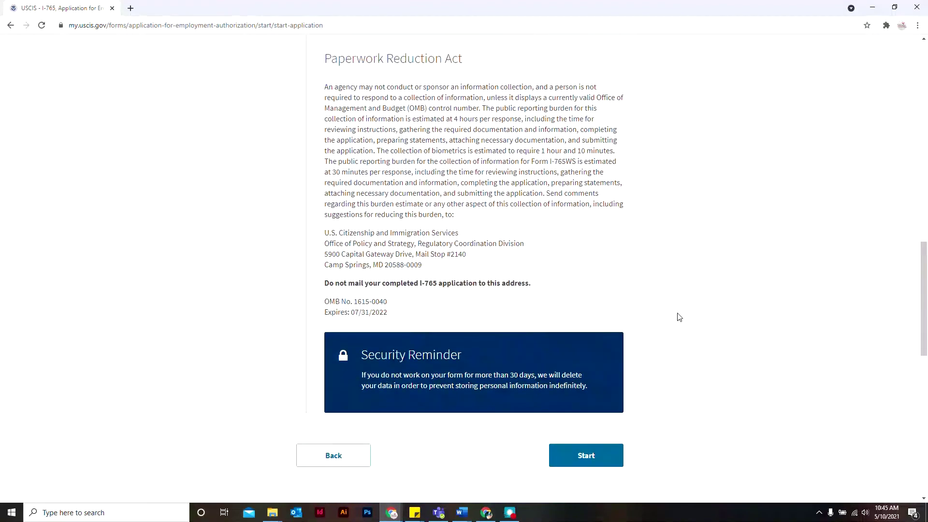
pyautogui.click(602, 450)
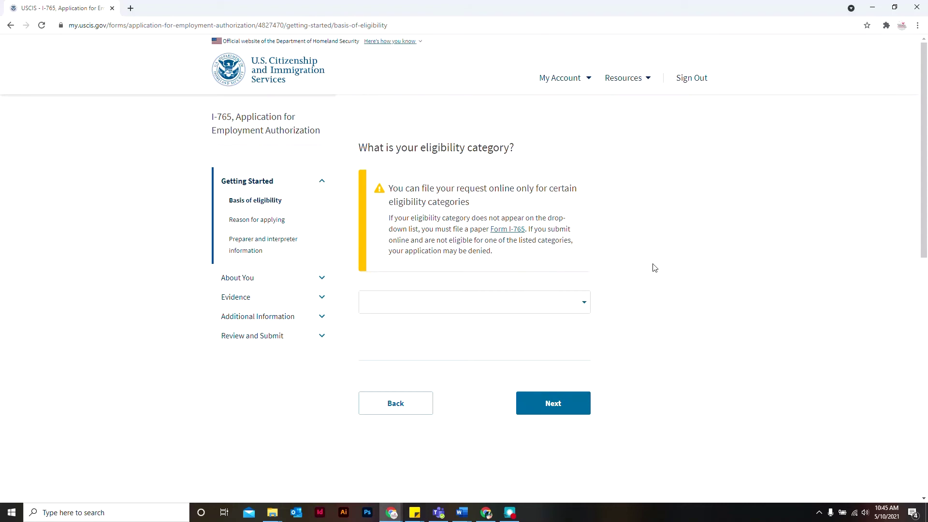
# Set eligibility to c(3)(B) Student Post-Completion OPT after briefly trying c(3)(C) STEM Extension, then continue.
pyautogui.click(563, 299)
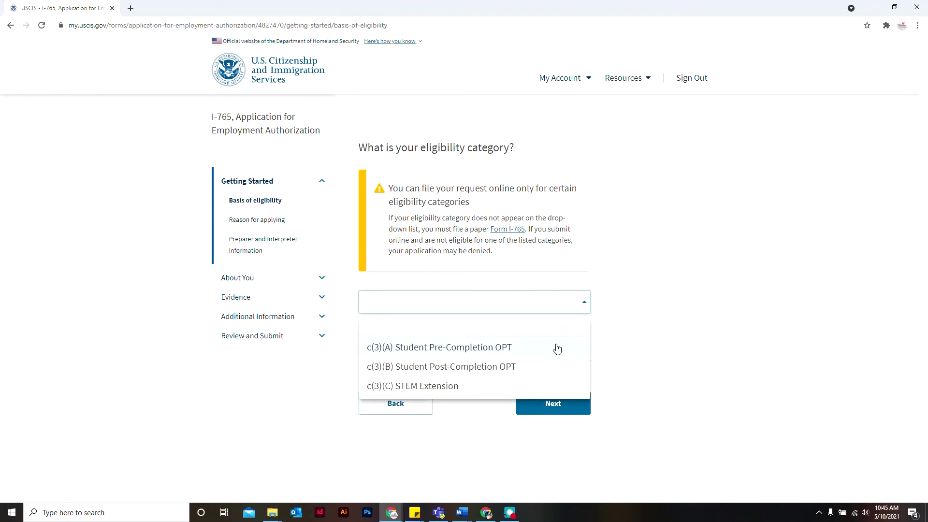
pyautogui.click(548, 374)
pyautogui.click(555, 408)
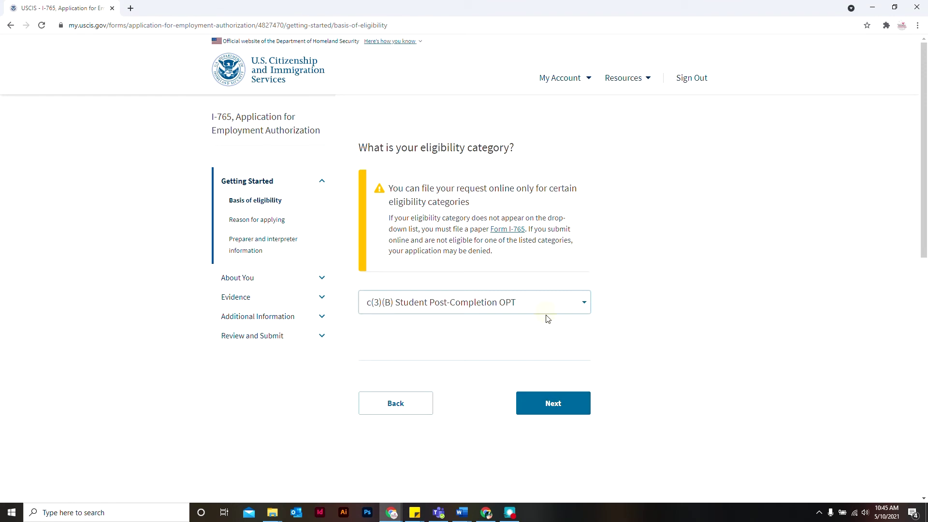
pyautogui.click(585, 304)
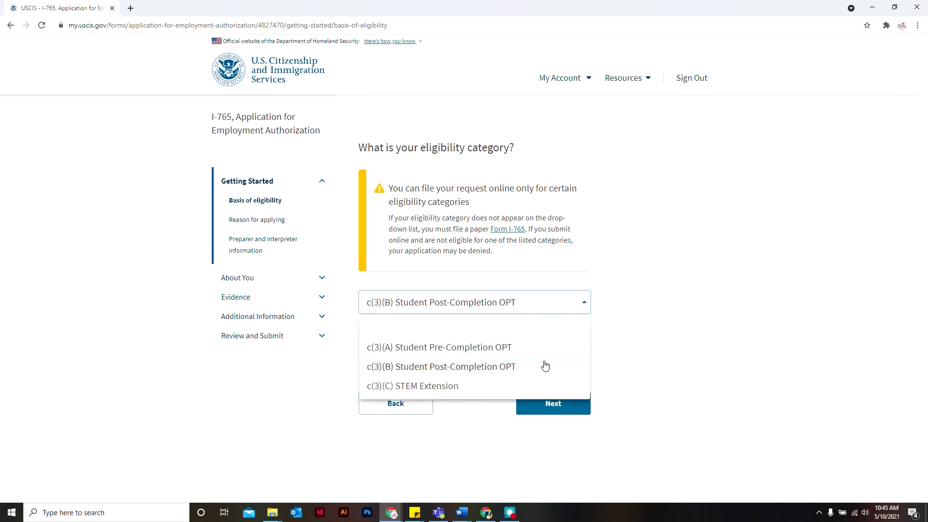
pyautogui.click(521, 386)
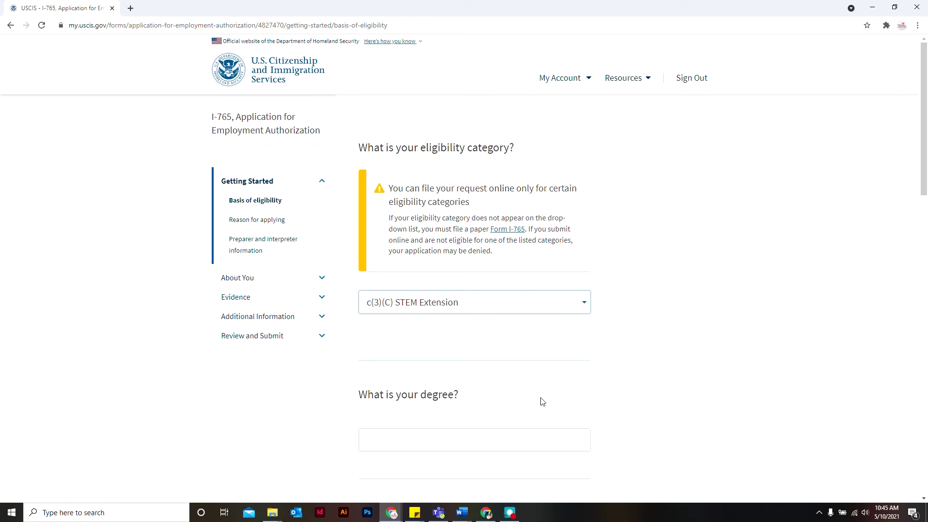
pyautogui.scroll(-3, 650, 372)
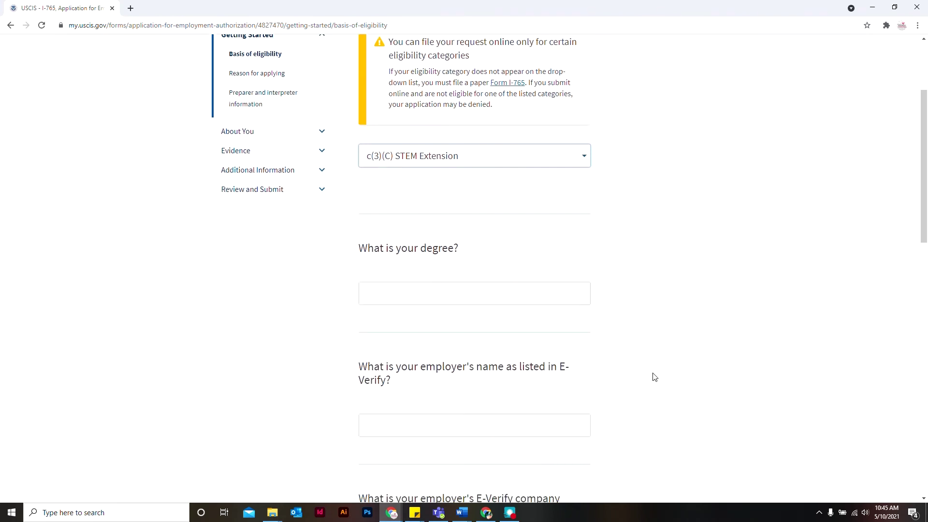
pyautogui.scroll(-5, 653, 377)
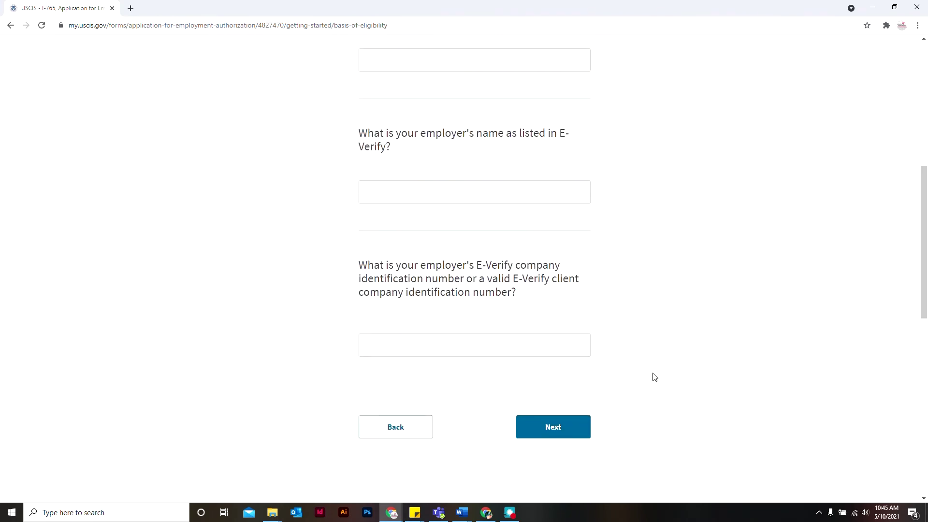
pyautogui.scroll(6, 653, 377)
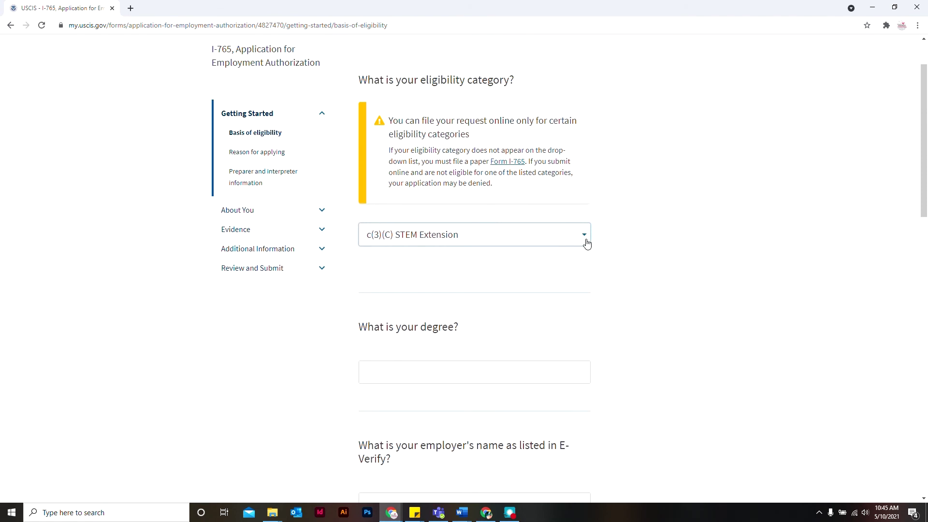
pyautogui.click(586, 242)
pyautogui.click(566, 305)
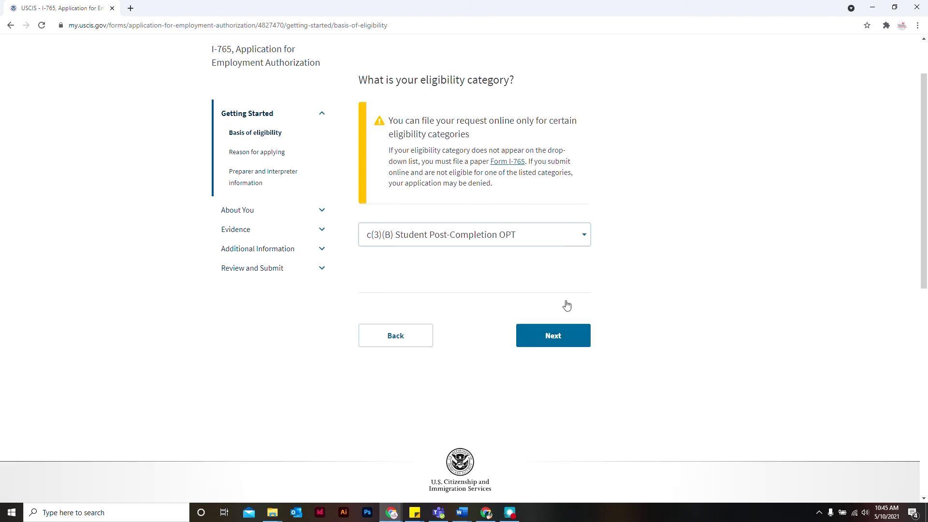
pyautogui.click(556, 346)
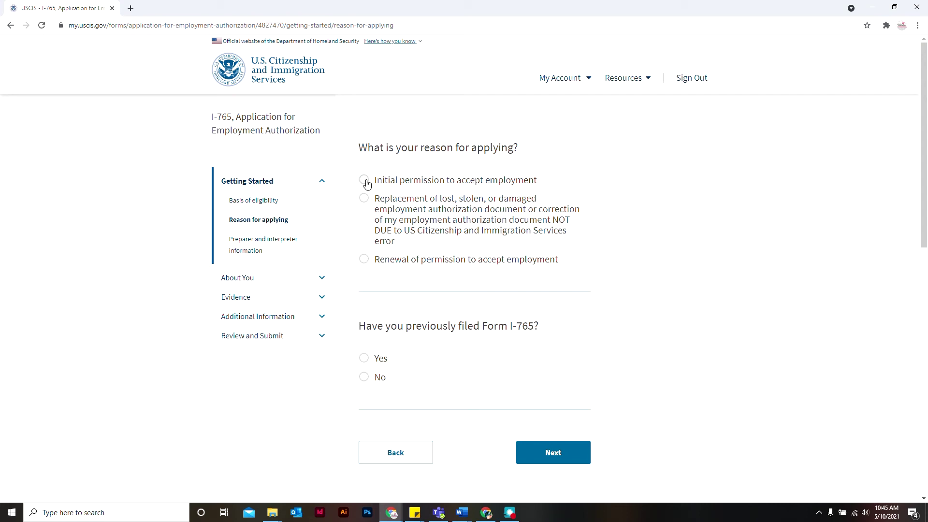
# Answer initial permission to accept employment and no previous Form I-765 filed.
pyautogui.click(366, 182)
pyautogui.click(376, 383)
pyautogui.click(582, 462)
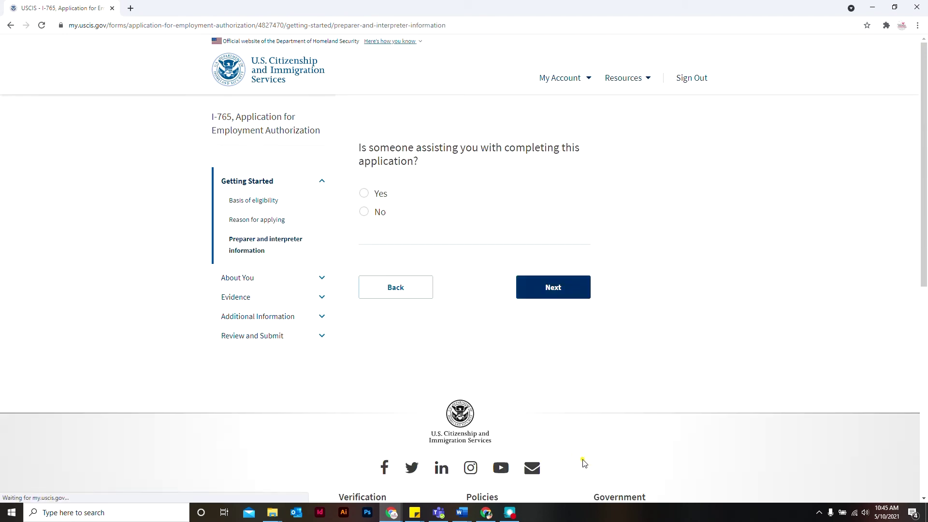
# Indicate no one is assisting, enter the family name, and continue to contact information.
pyautogui.click(364, 211)
pyautogui.click(553, 294)
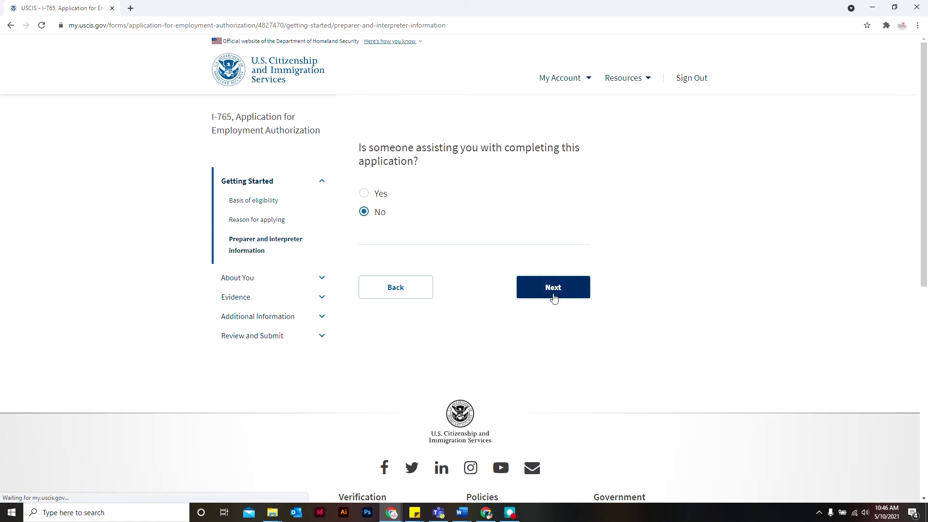
pyautogui.write('Bearcat')
pyautogui.click(553, 485)
pyautogui.click(526, 203)
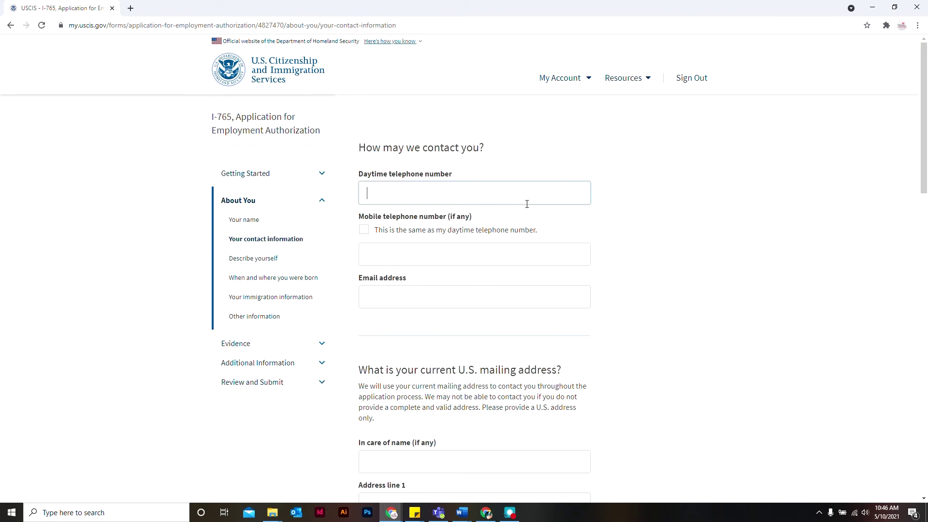
# Enter the daytime phone number, reuse it as the mobile number, and add the email address.
pyautogui.click(434, 231)
pyautogui.click(416, 297)
pyautogui.scroll(-4, 710, 342)
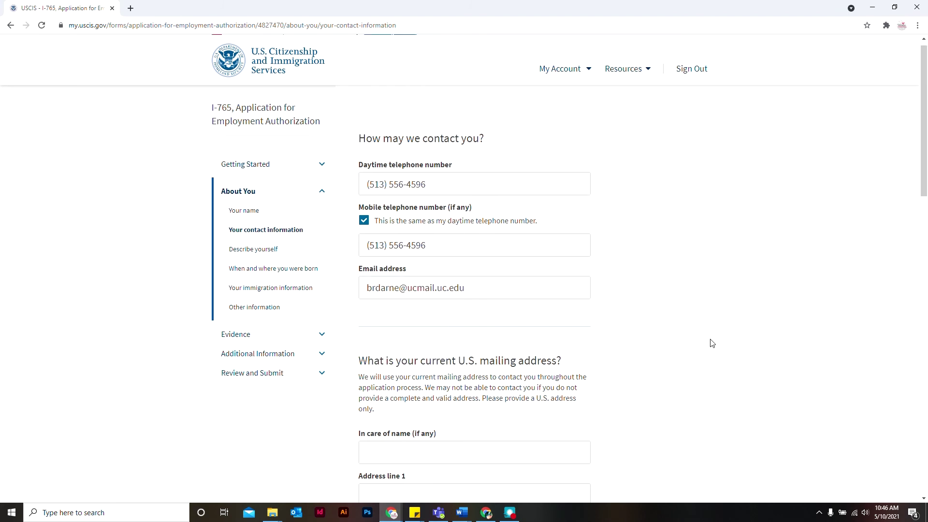
# Enter the mailing address's street, city and ZIP code, with state set to Ohio.
pyautogui.click(437, 319)
pyautogui.press('Tab')
pyautogui.press('Tab')
pyautogui.write('Cincinnati')
pyautogui.press('Tab')
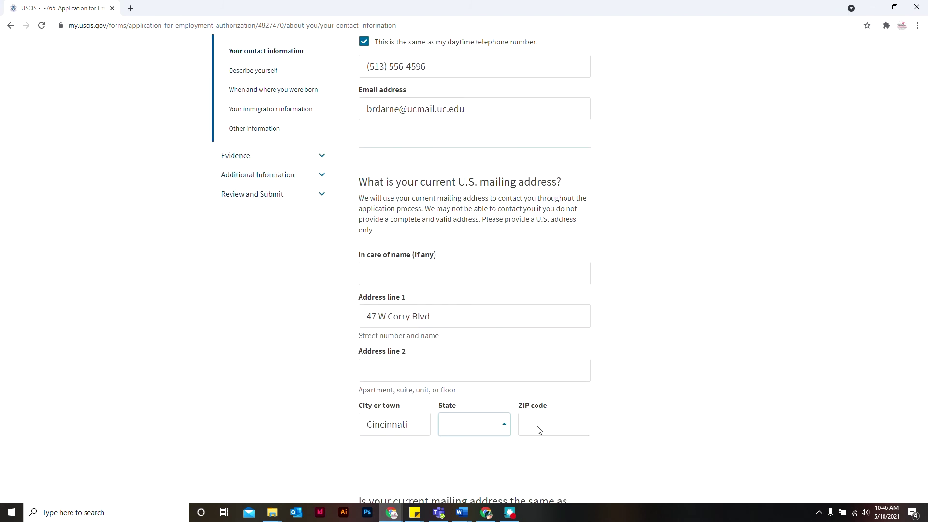
pyautogui.click(544, 425)
pyautogui.write('45221')
pyautogui.click(475, 424)
pyautogui.press('o')
pyautogui.press('Return')
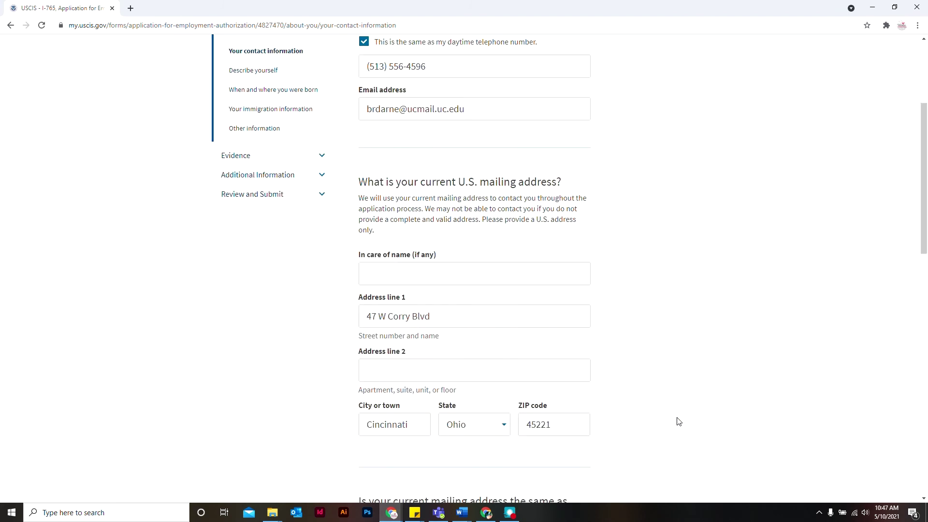
# Accept the verified mailing address and confirm it is also the physical address.
pyautogui.click(396, 341)
pyautogui.scroll(-4, 394, 350)
pyautogui.click(381, 378)
pyautogui.click(556, 464)
# Mark gender as Female and answer the marital status question.
pyautogui.click(387, 199)
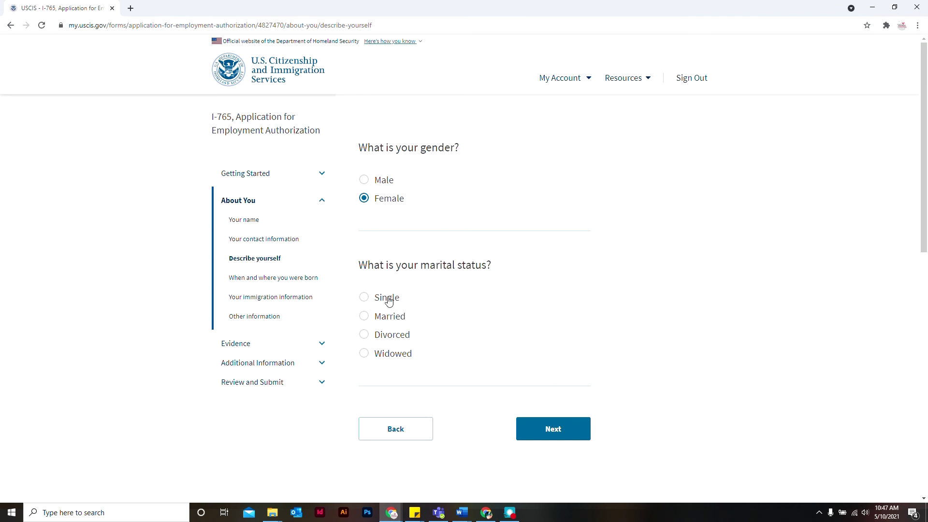
pyautogui.click(387, 298)
pyautogui.click(554, 429)
# Enter birthplace Cincinnati, Ohio, United States, along with the date of birth.
pyautogui.click(484, 198)
pyautogui.write('Cincinnati')
pyautogui.click(421, 320)
pyautogui.write('Ohio')
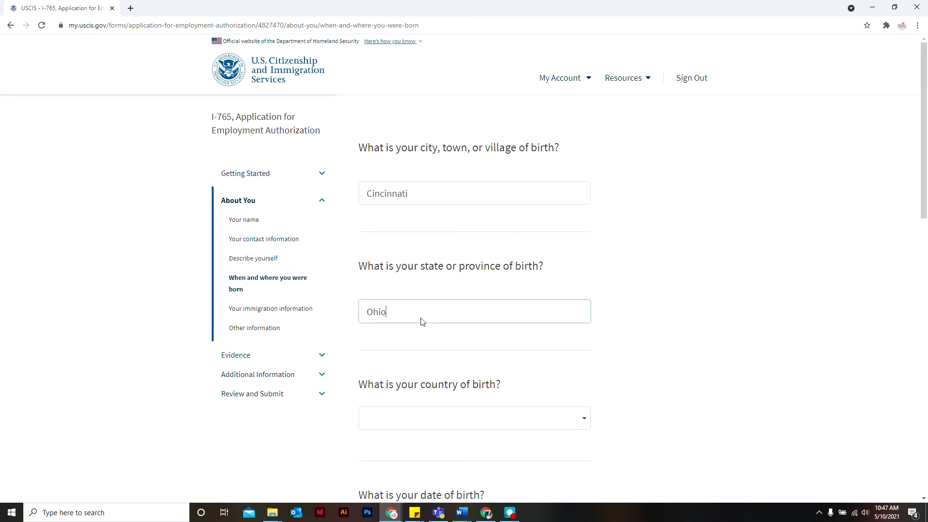
pyautogui.click(437, 422)
pyautogui.write('united')
pyautogui.click(458, 442)
pyautogui.scroll(-4, 466, 342)
pyautogui.click(466, 338)
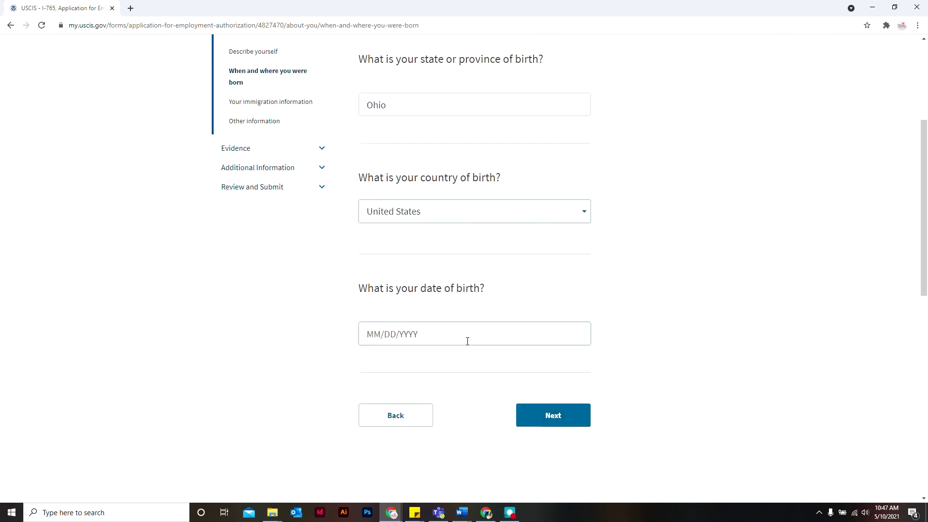
pyautogui.write('08/01/1993')
pyautogui.click(553, 415)
# Set country of citizenship to Fiji and enter the I-94 record number.
pyautogui.click(556, 207)
pyautogui.write('fiji')
pyautogui.click(498, 337)
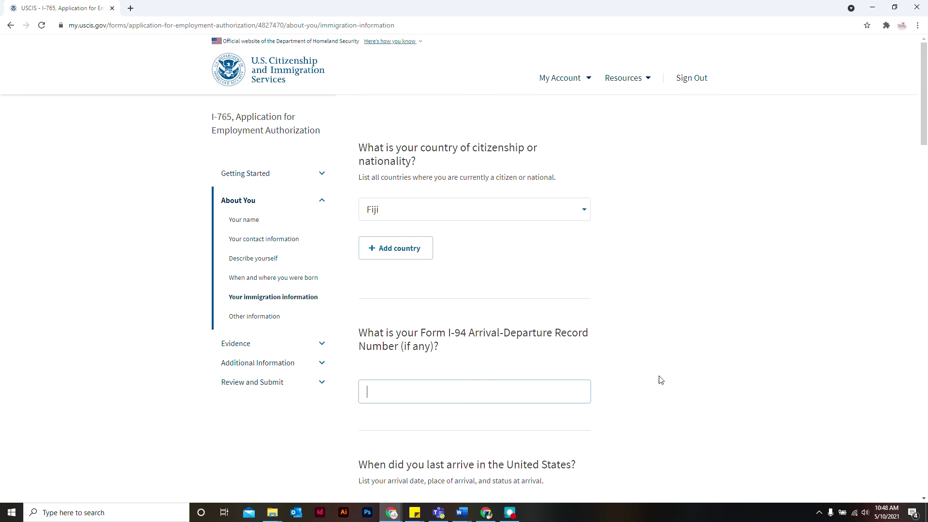
pyautogui.click(476, 389)
pyautogui.write('12345678901')
# Record arrival on 08/01/2020 at LA GUARDIA, NY in F1 student status.
pyautogui.scroll(-4, 464, 368)
pyautogui.click(428, 348)
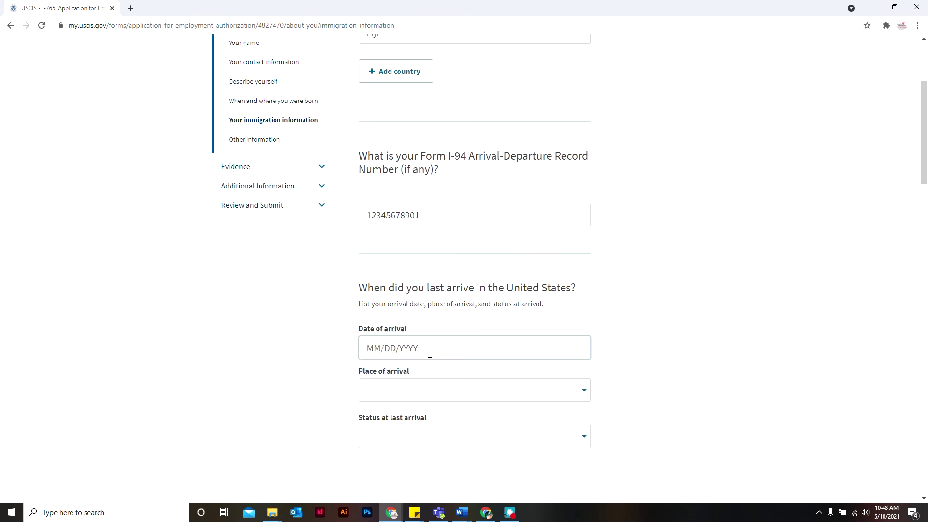
pyautogui.write('08/01/2020')
pyautogui.click(447, 390)
pyautogui.write('l')
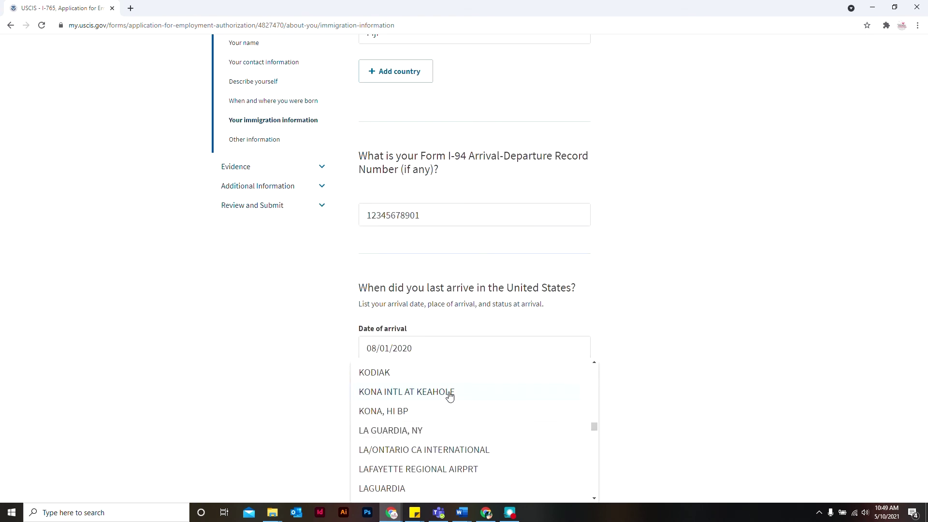
pyautogui.click(445, 438)
pyautogui.click(440, 445)
pyautogui.scroll(-1, 439, 447)
pyautogui.write('f')
pyautogui.press('Return')
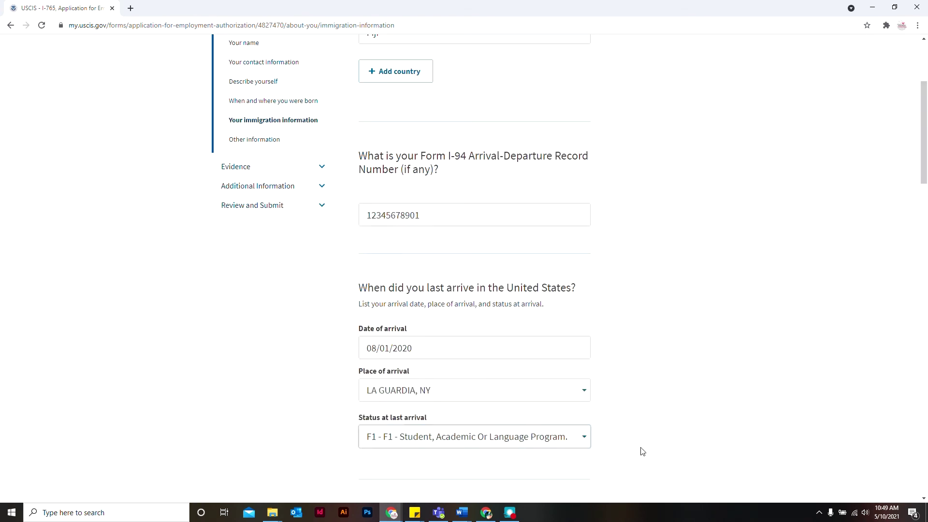
pyautogui.scroll(-6, 643, 451)
# Enter passport and travel document numbers, expiration 09/01/2022, F1 status, and the SEVIS number.
pyautogui.click(457, 131)
pyautogui.write('12345678978924')
pyautogui.click(433, 254)
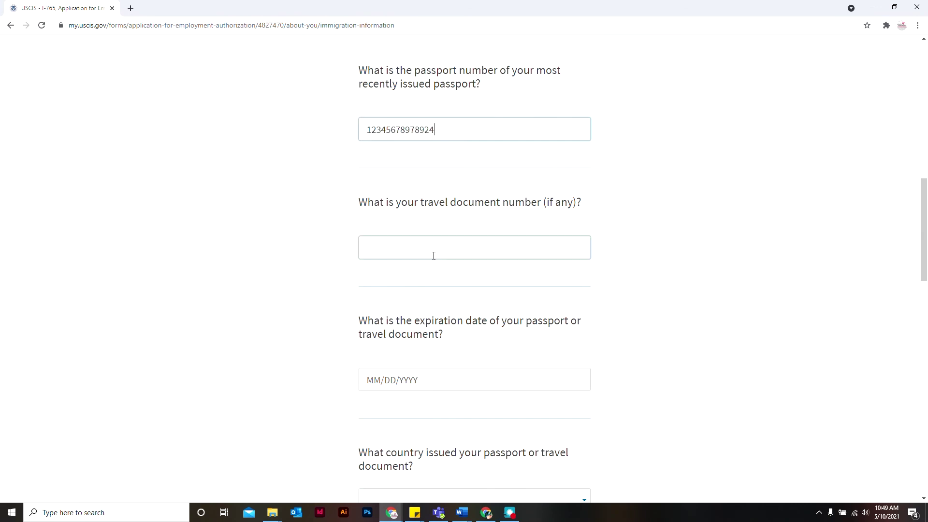
pyautogui.write('123456789')
pyautogui.click(463, 383)
pyautogui.write('09/01/2022')
pyautogui.scroll(-3, 462, 381)
pyautogui.click(420, 489)
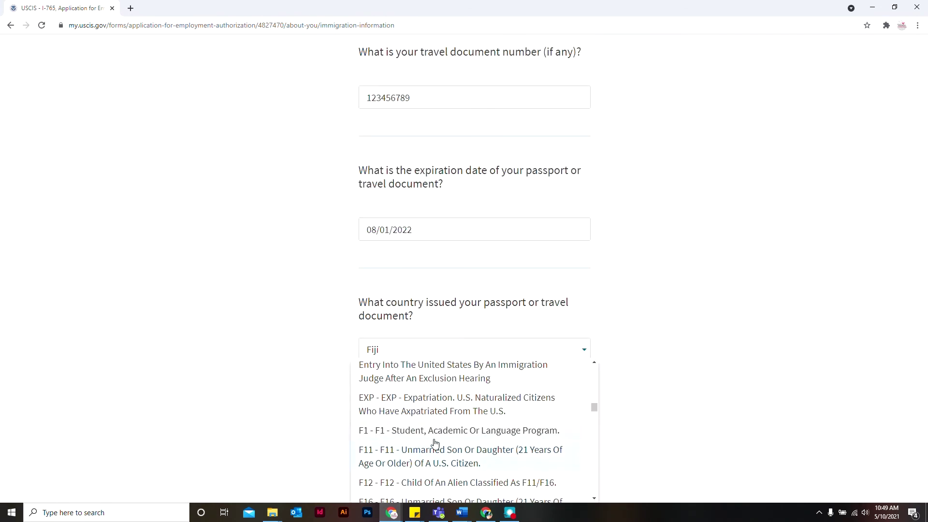
pyautogui.click(375, 430)
pyautogui.scroll(-6, 599, 397)
pyautogui.click(448, 321)
pyautogui.write('123456789098')
pyautogui.click(553, 404)
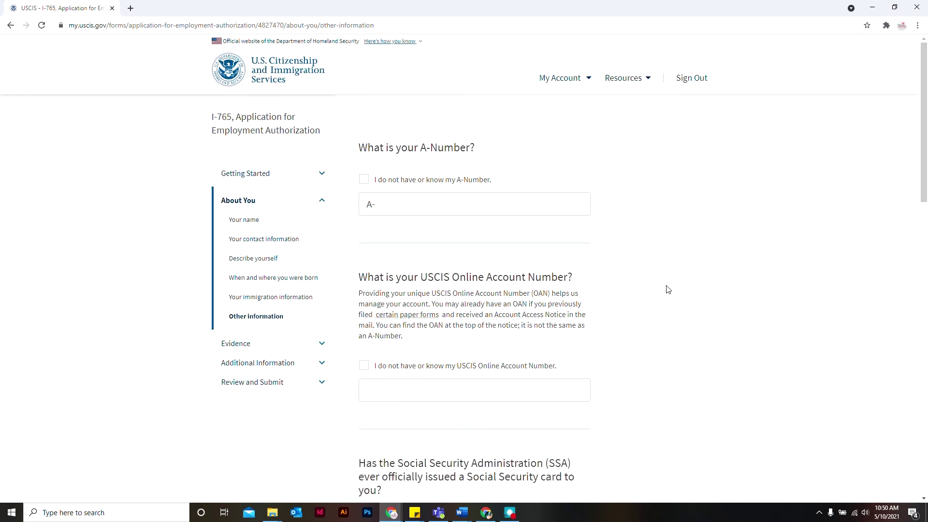
# Mark both the A-Number and the online account number as not known.
pyautogui.click(473, 211)
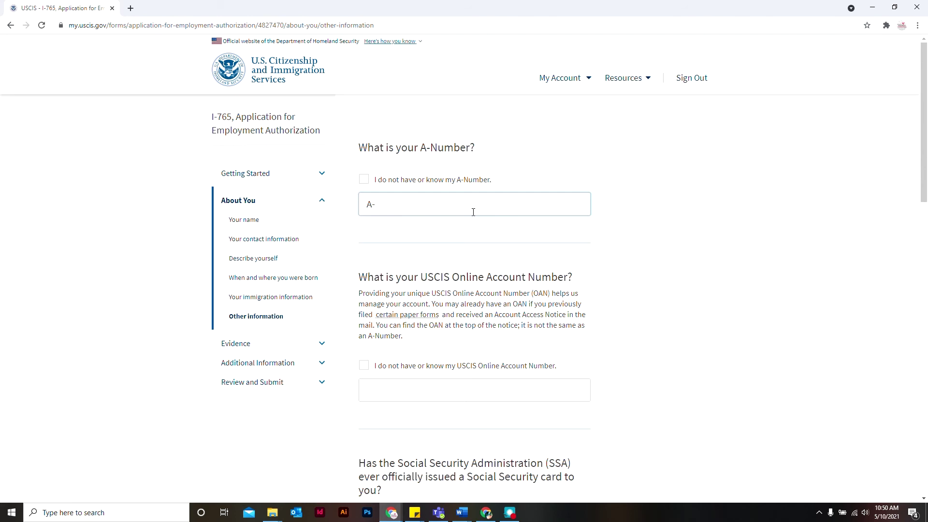
pyautogui.click(363, 180)
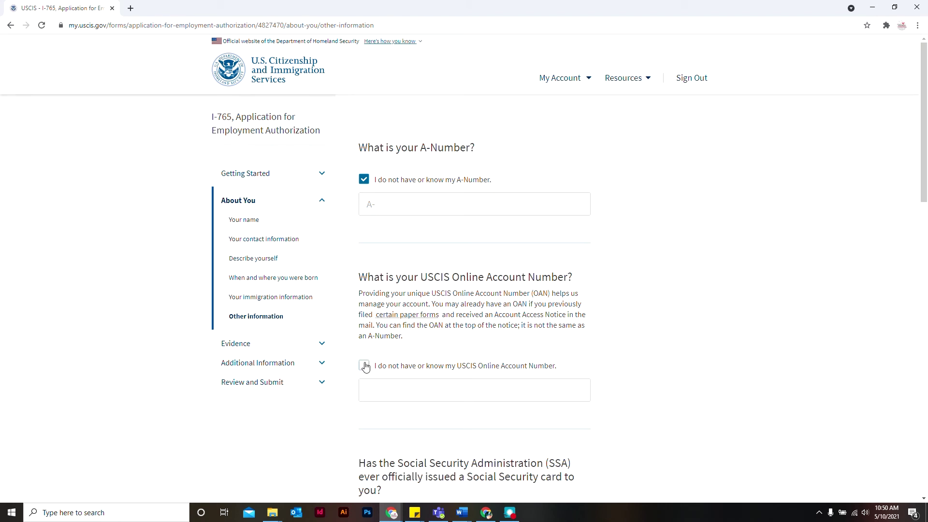
pyautogui.click(364, 366)
# Answer No to having a Social Security card and No to requesting one.
pyautogui.scroll(-4, 364, 367)
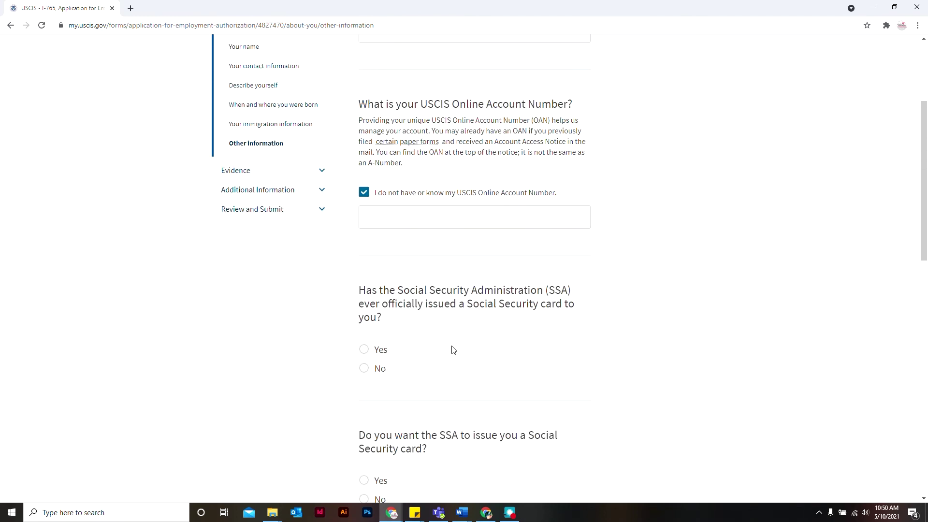
pyautogui.click(366, 370)
pyautogui.scroll(-1, 445, 390)
pyautogui.scroll(-3, 444, 390)
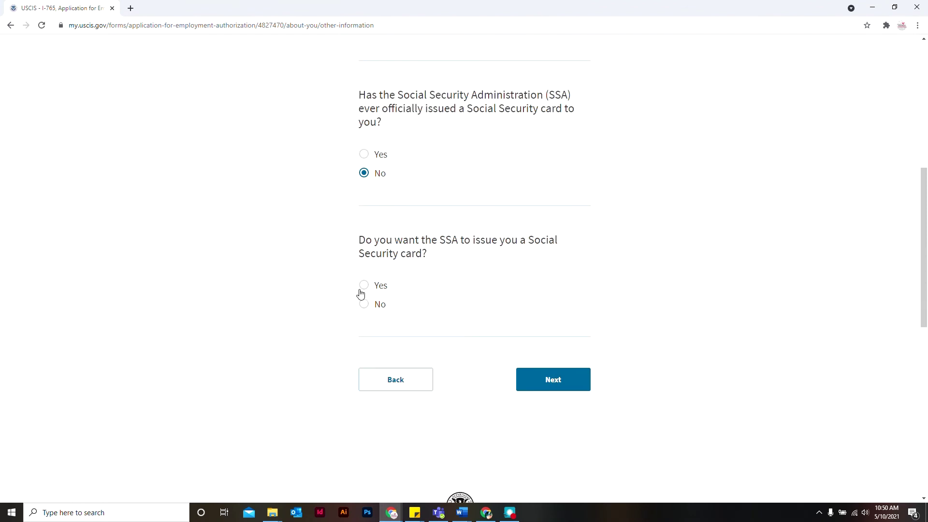
pyautogui.click(364, 287)
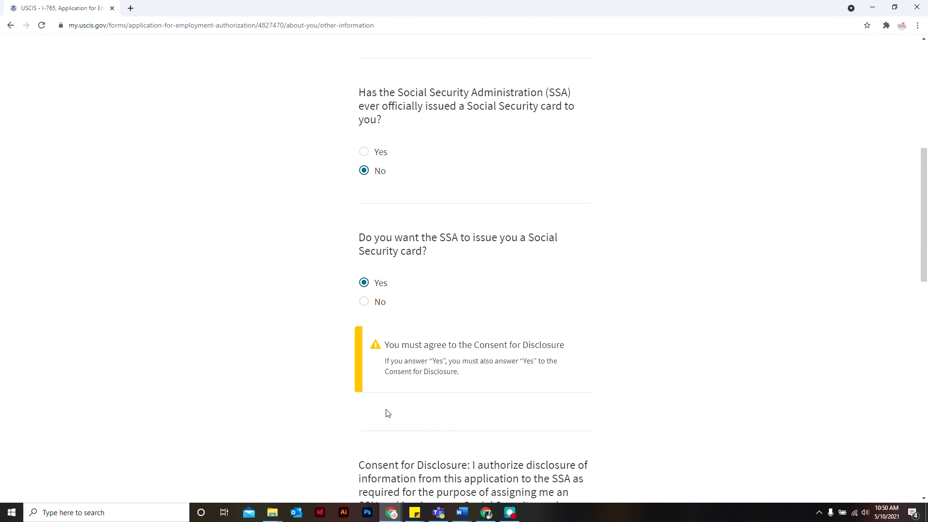
pyautogui.scroll(-3, 386, 413)
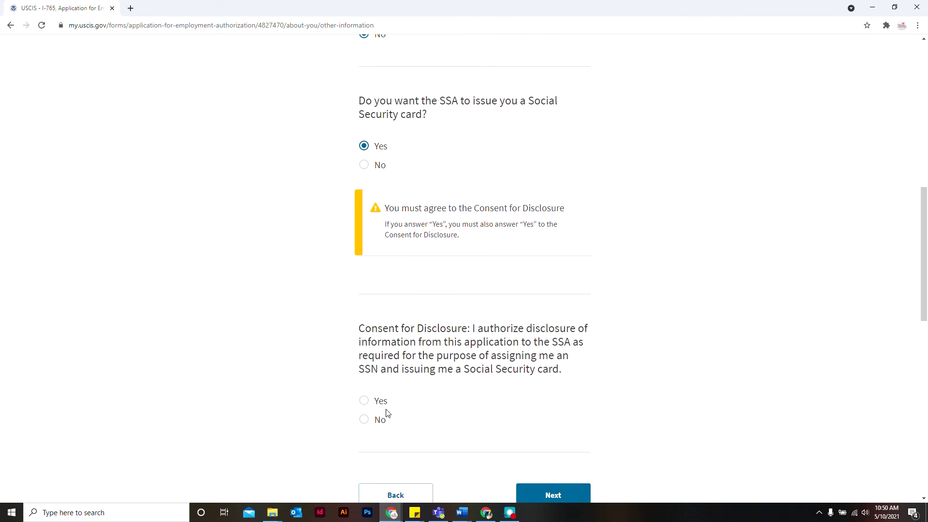
pyautogui.click(373, 167)
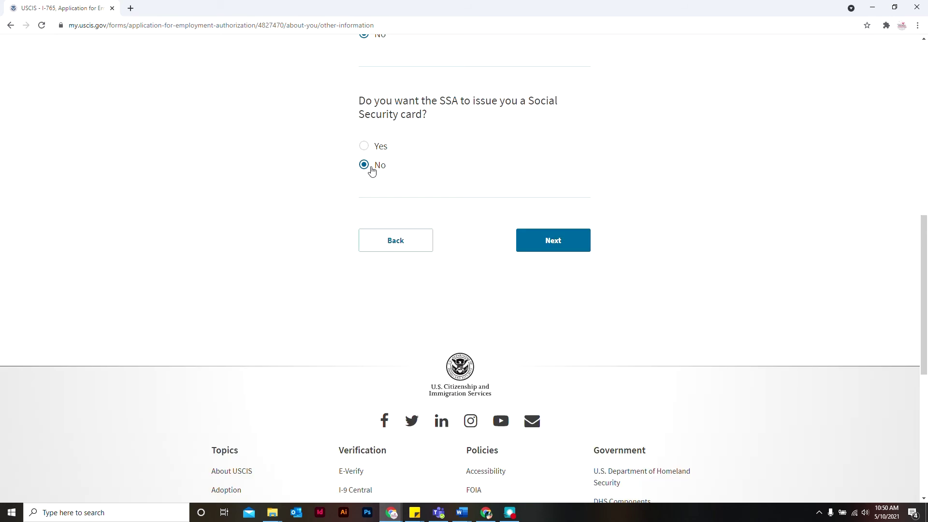
pyautogui.click(556, 239)
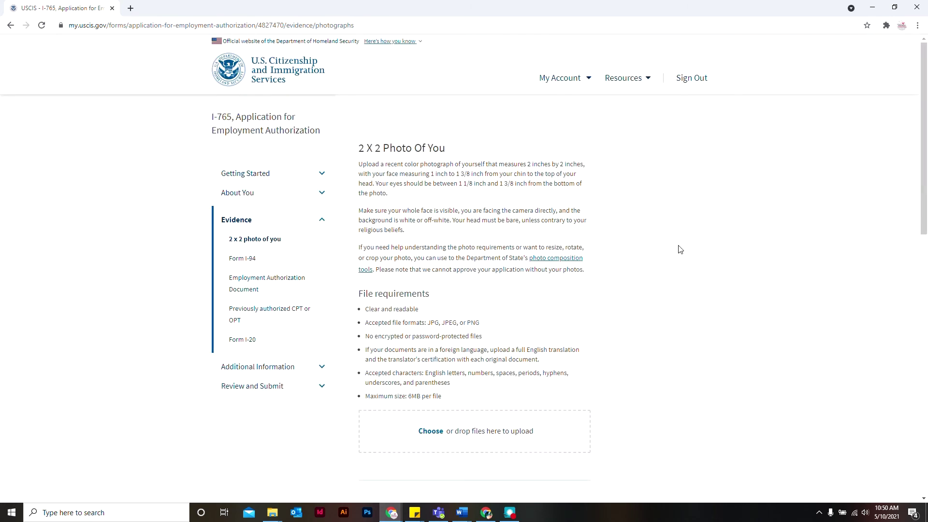
# Upload the 2 x 2 photo file from Immigration Docs.
pyautogui.scroll(-1, 674, 317)
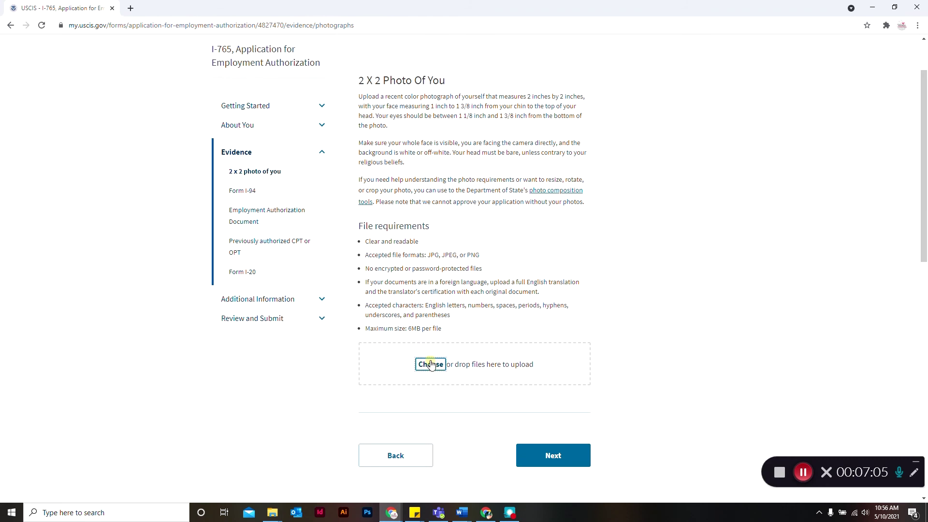
pyautogui.click(431, 363)
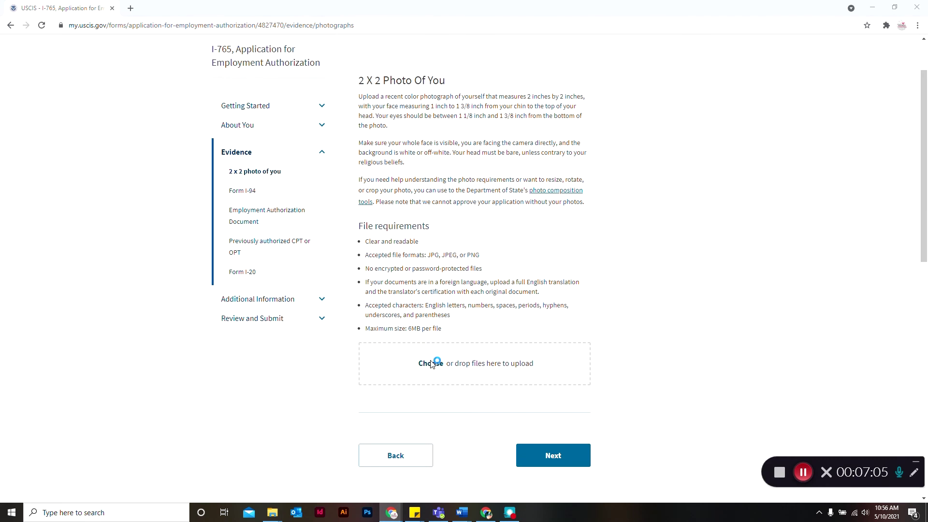
pyautogui.click(225, 78)
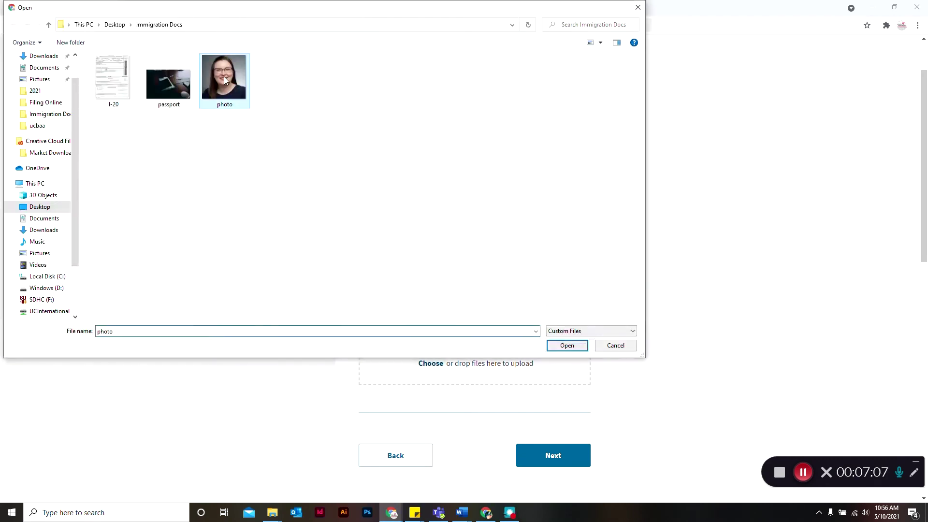
pyautogui.click(571, 346)
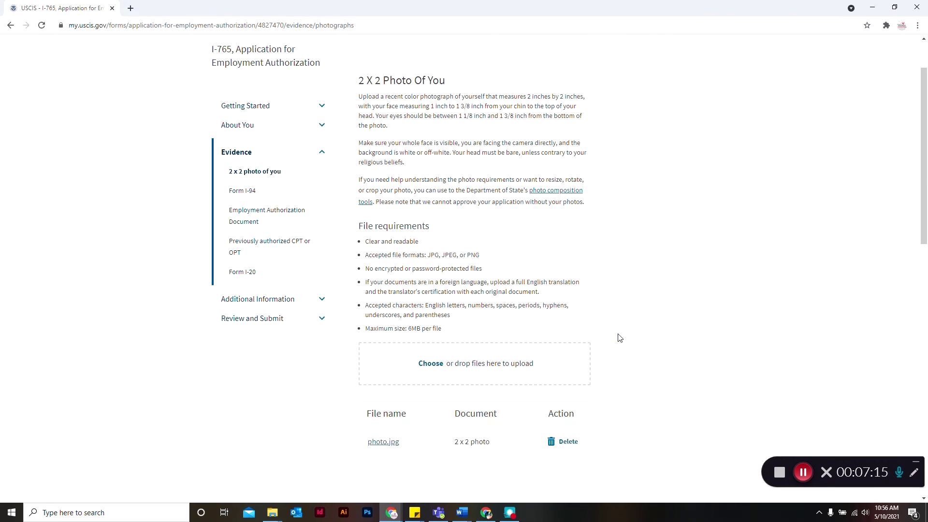
pyautogui.scroll(-4, 630, 379)
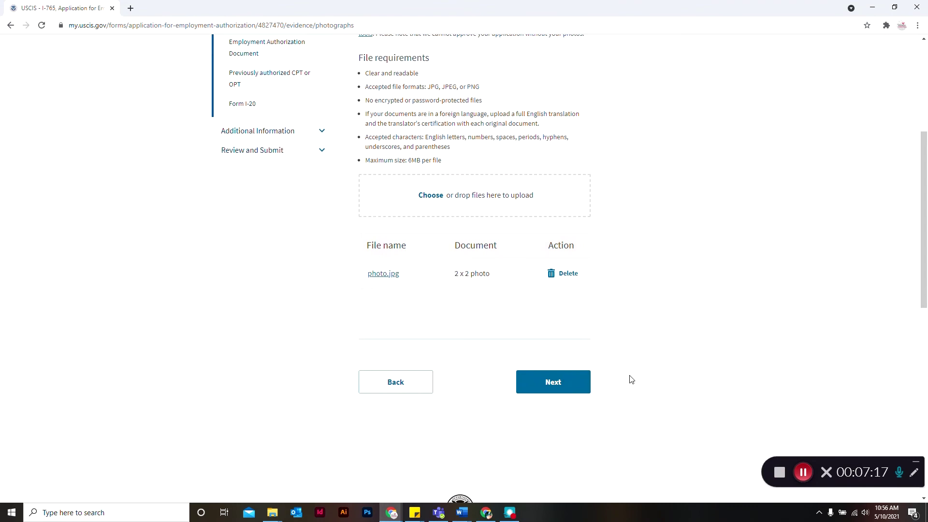
pyautogui.click(564, 382)
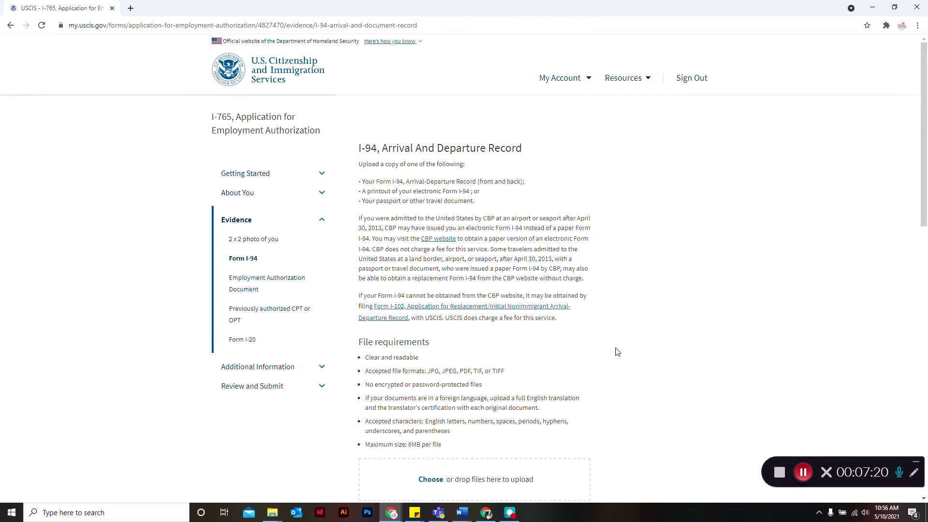
# Attach I-94.pdf from Immigration Docs and label it as Form I-94.
pyautogui.scroll(-4, 617, 351)
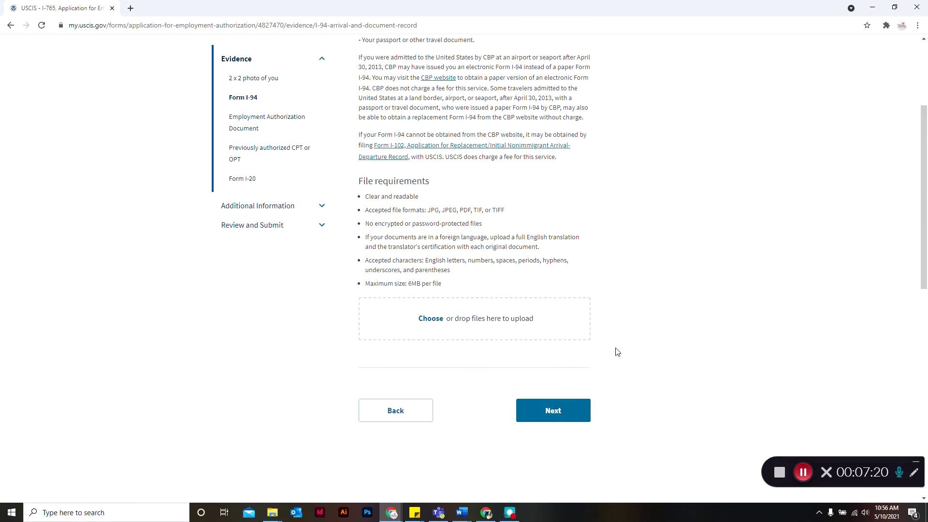
pyautogui.click(424, 315)
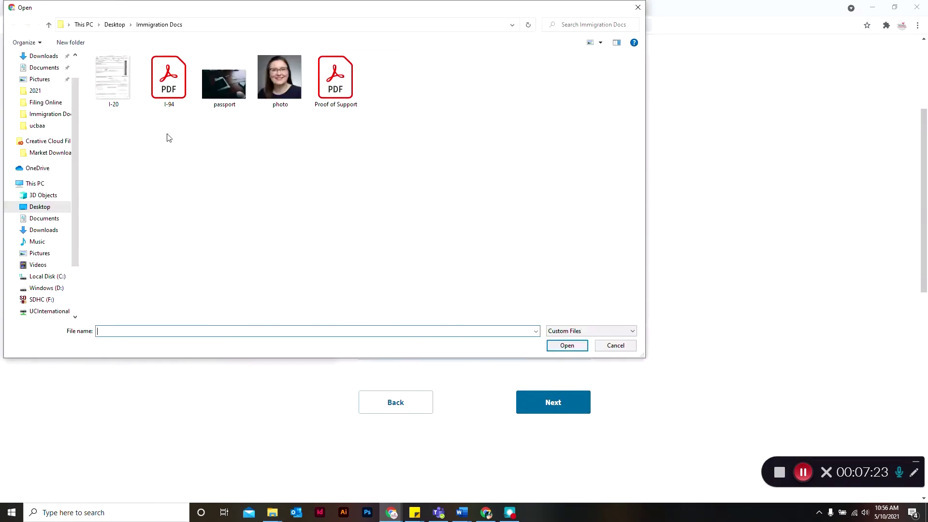
pyautogui.click(175, 87)
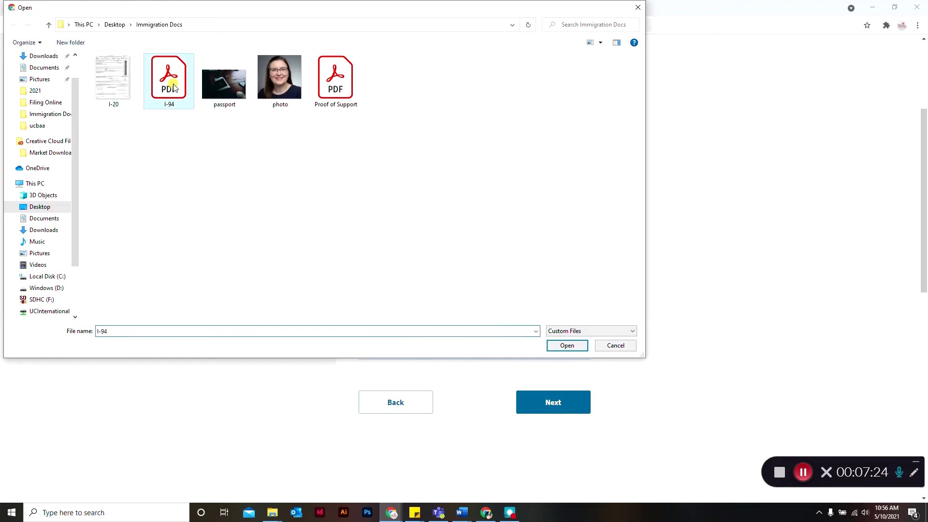
pyautogui.click(567, 346)
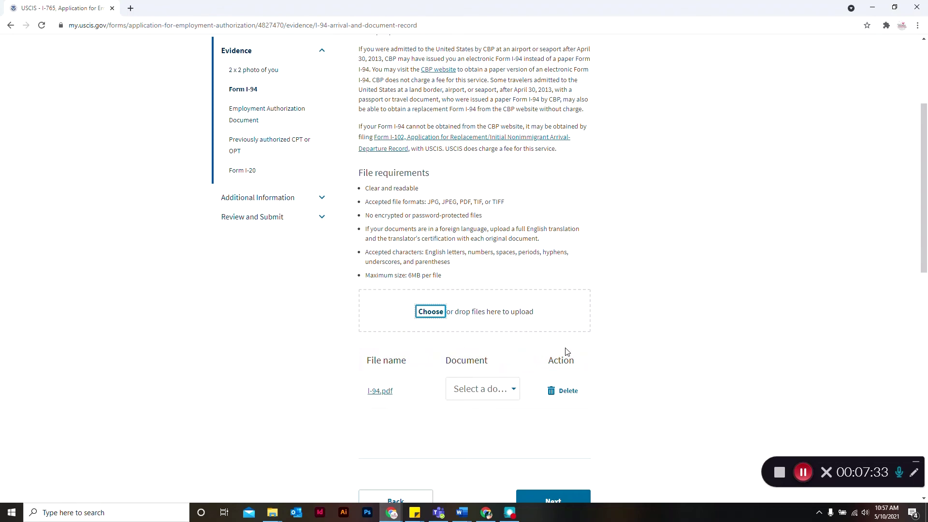
pyautogui.click(512, 392)
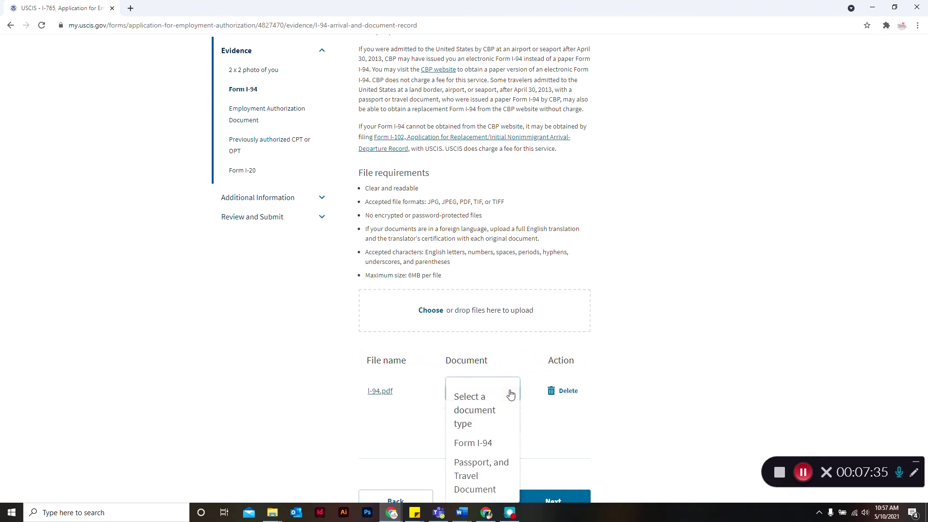
pyautogui.click(493, 448)
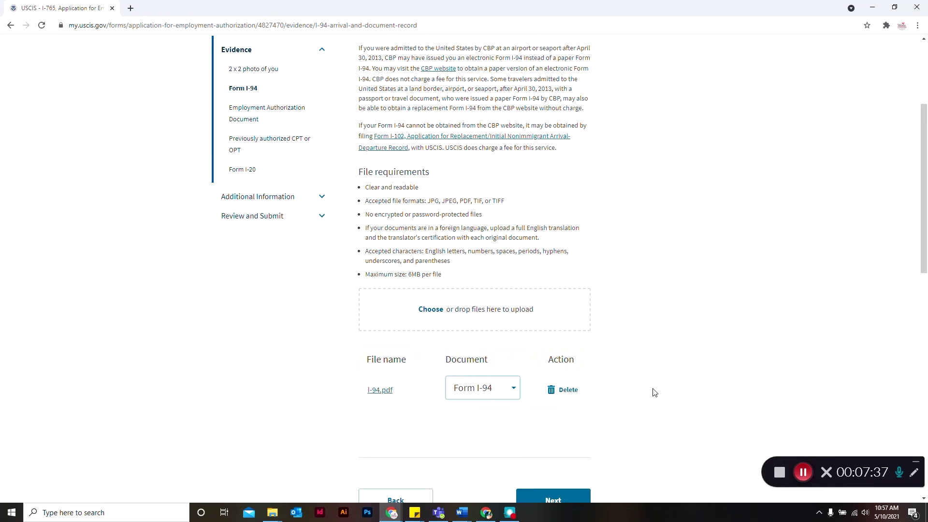
pyautogui.scroll(-1, 654, 392)
pyautogui.click(566, 440)
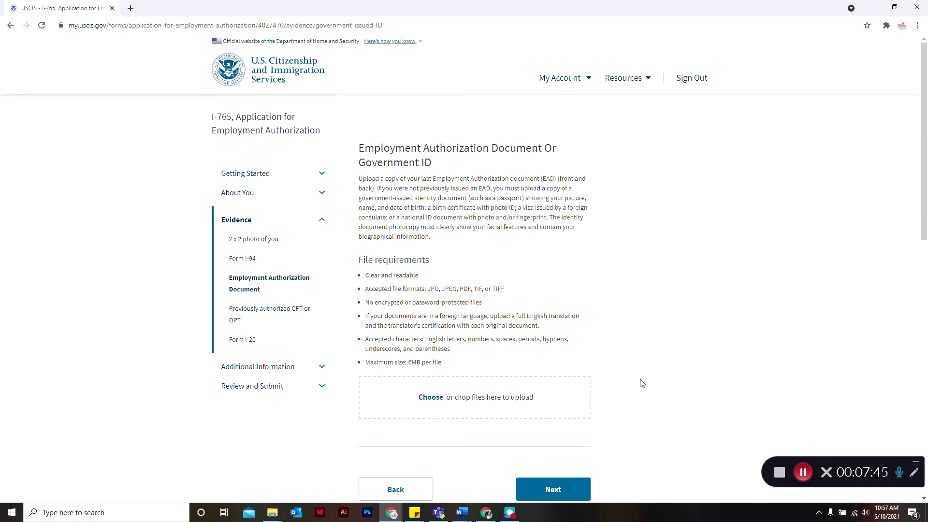
# Upload the passport file as the government ID document.
pyautogui.scroll(-2, 643, 383)
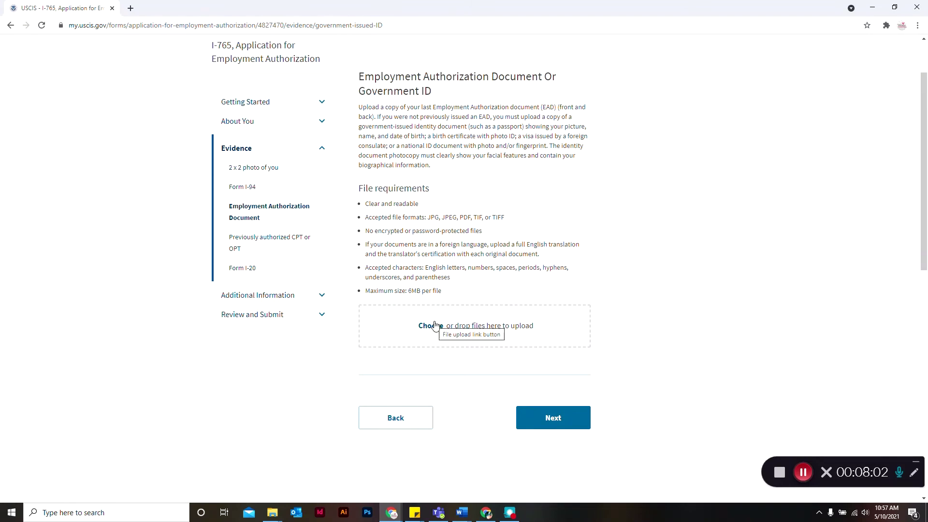
pyautogui.click(430, 325)
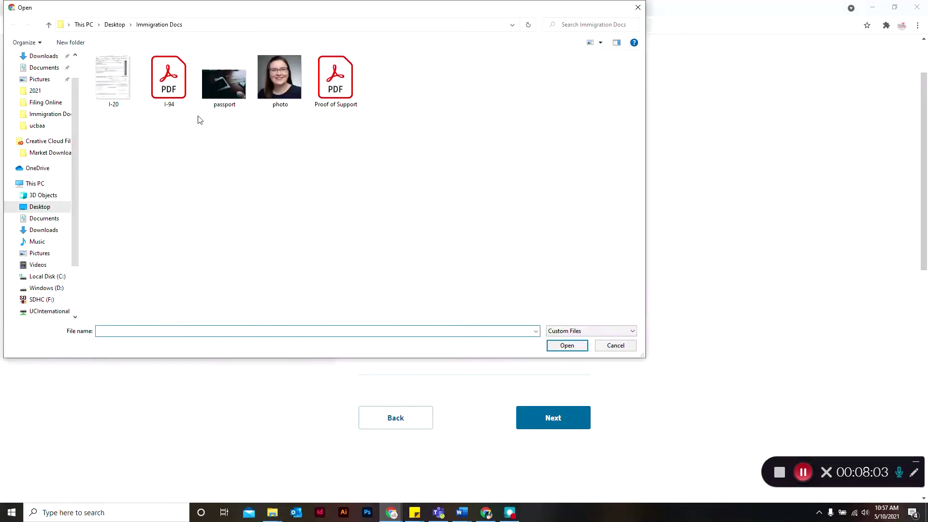
pyautogui.click(224, 83)
pyautogui.click(567, 346)
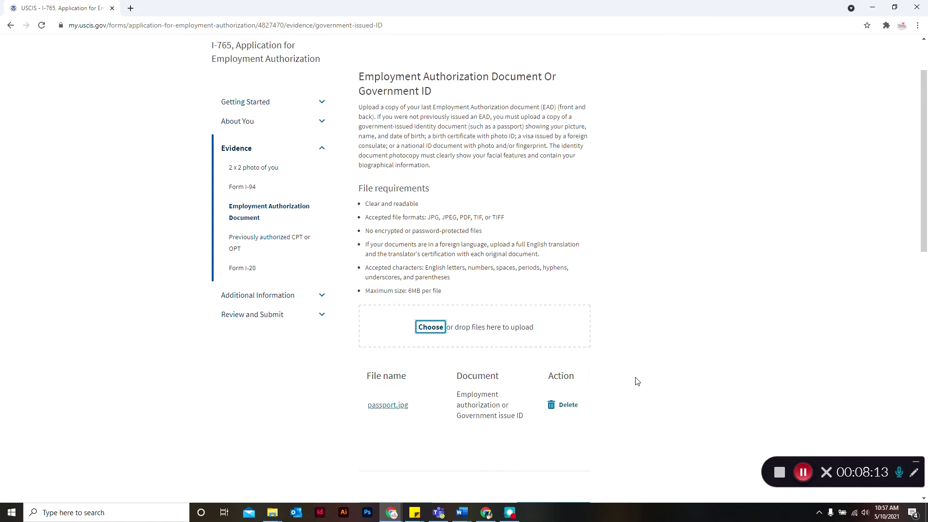
pyautogui.scroll(-2, 636, 380)
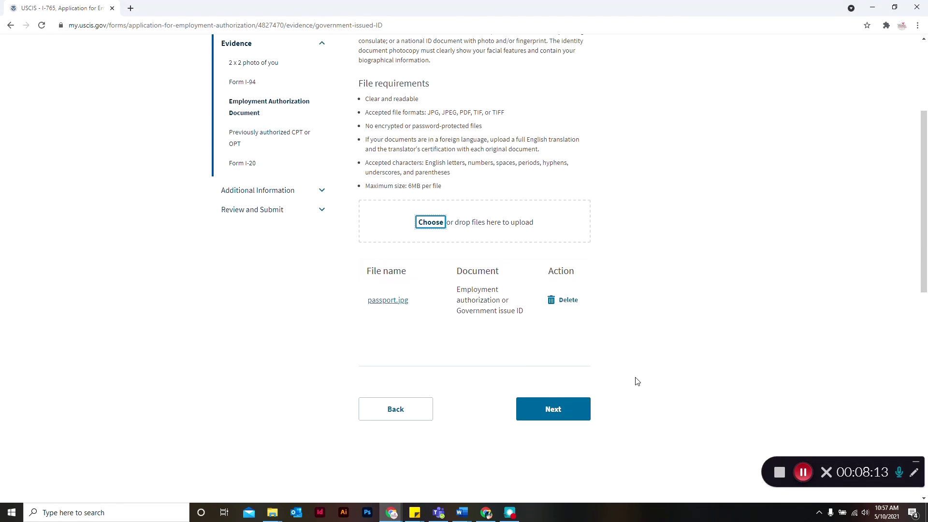
pyautogui.scroll(-1, 636, 380)
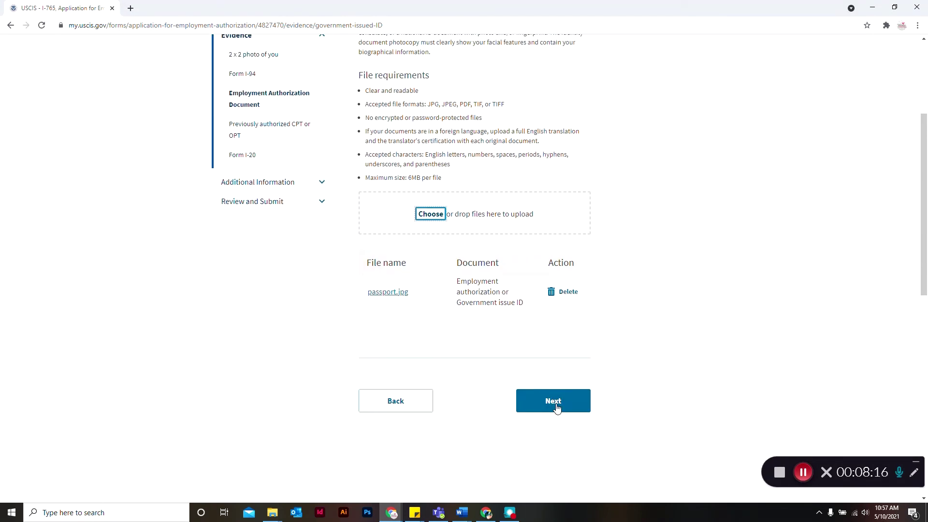
pyautogui.click(558, 407)
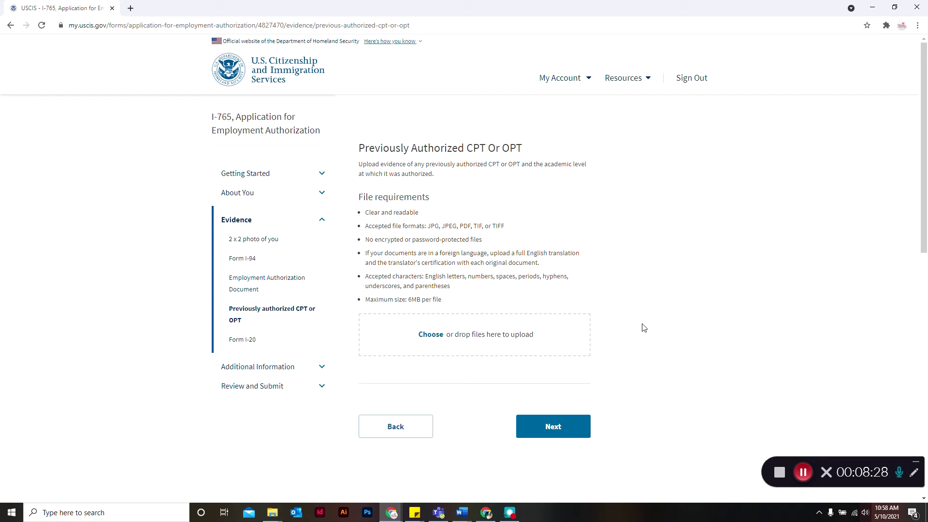
# Attach I-20.jpg as evidence of previously authorized CPT/OPT.
pyautogui.click(430, 335)
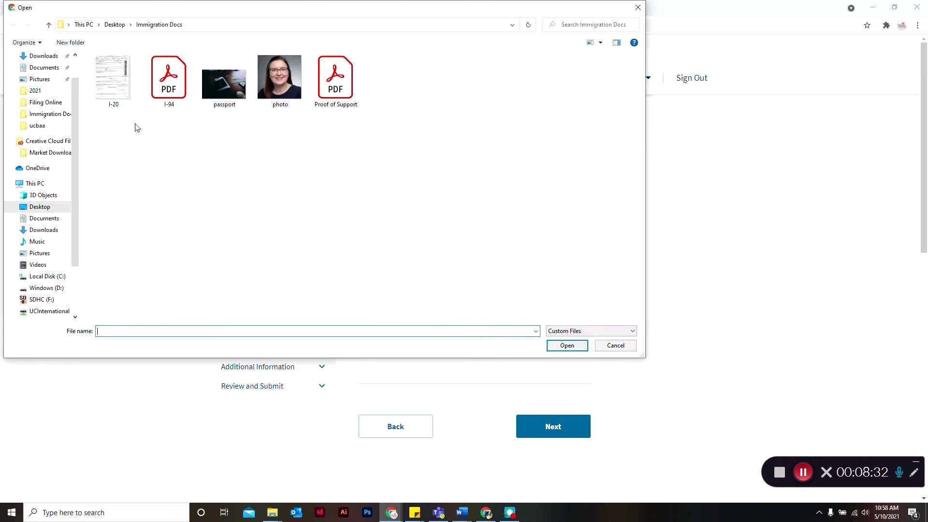
pyautogui.click(114, 89)
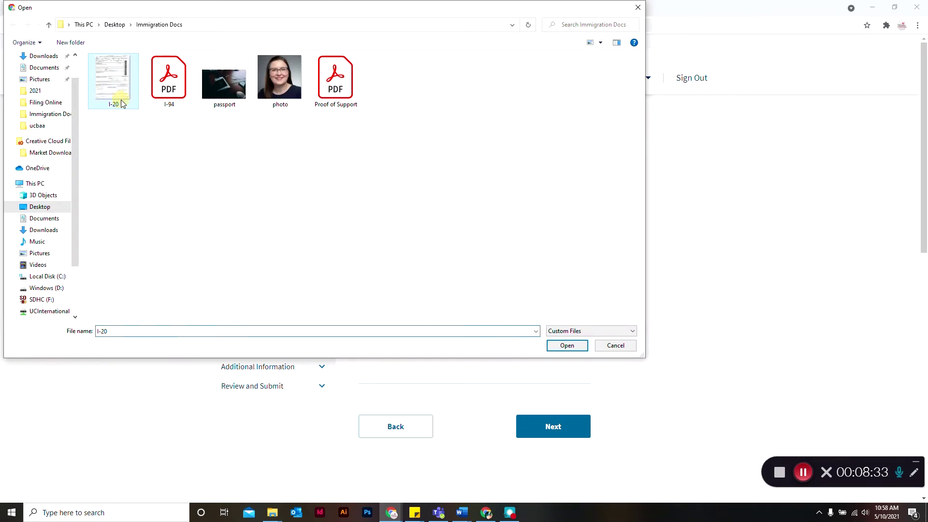
pyautogui.click(564, 347)
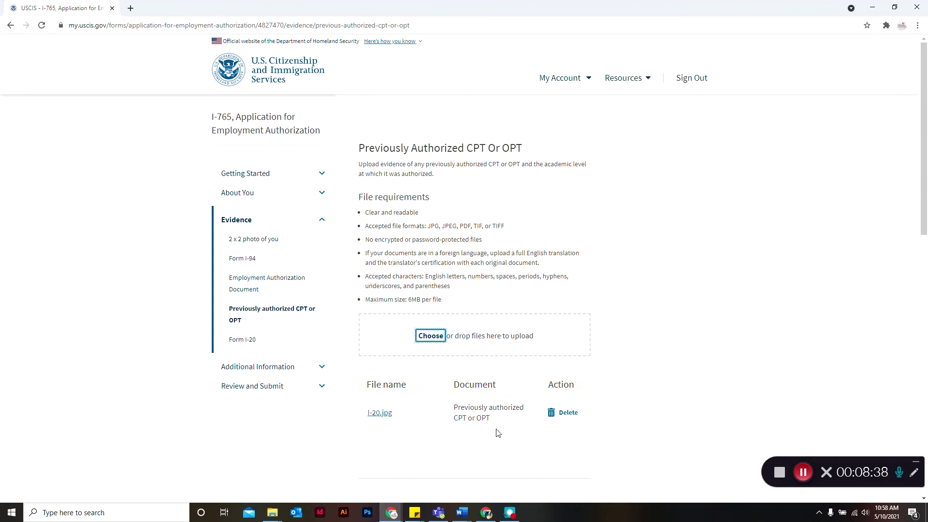
pyautogui.scroll(-3, 706, 408)
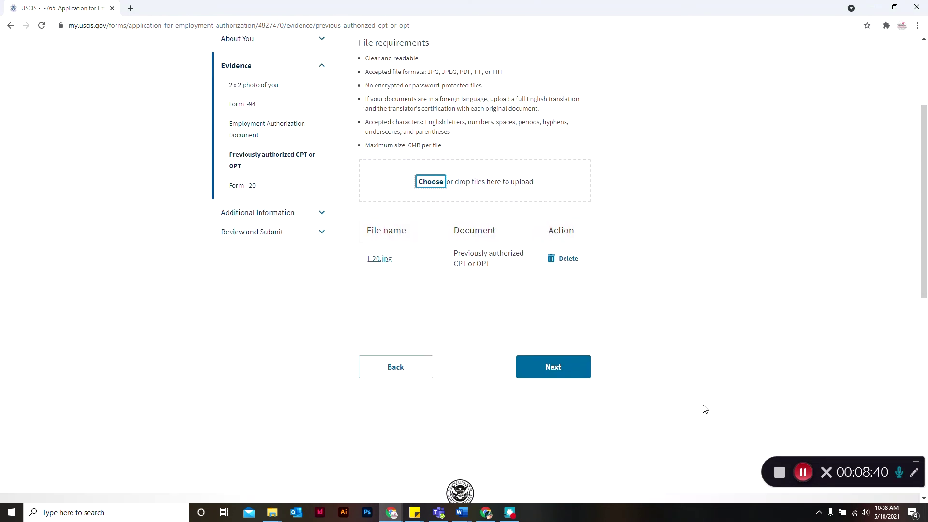
pyautogui.click(569, 376)
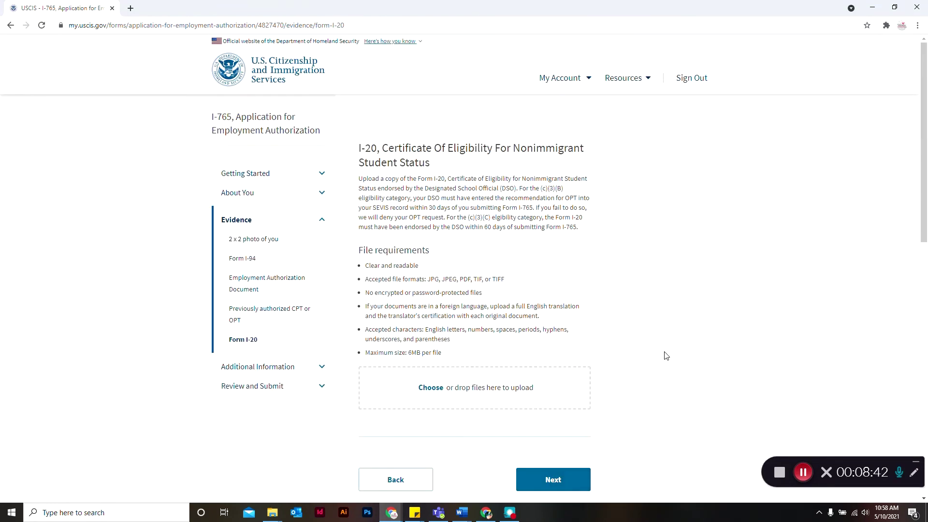
# Attach I-20.jpg as the Form I-20 evidence document.
pyautogui.scroll(-1, 665, 356)
pyautogui.click(435, 339)
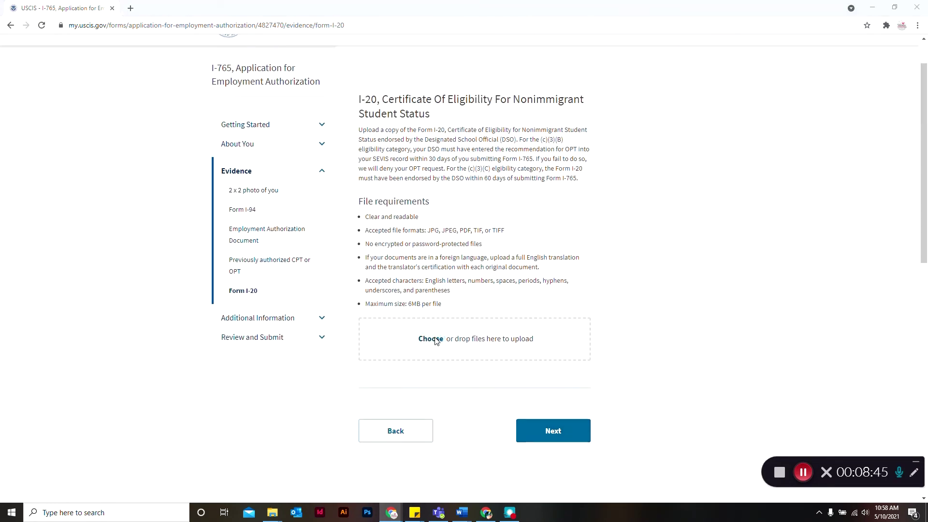
pyautogui.click(127, 107)
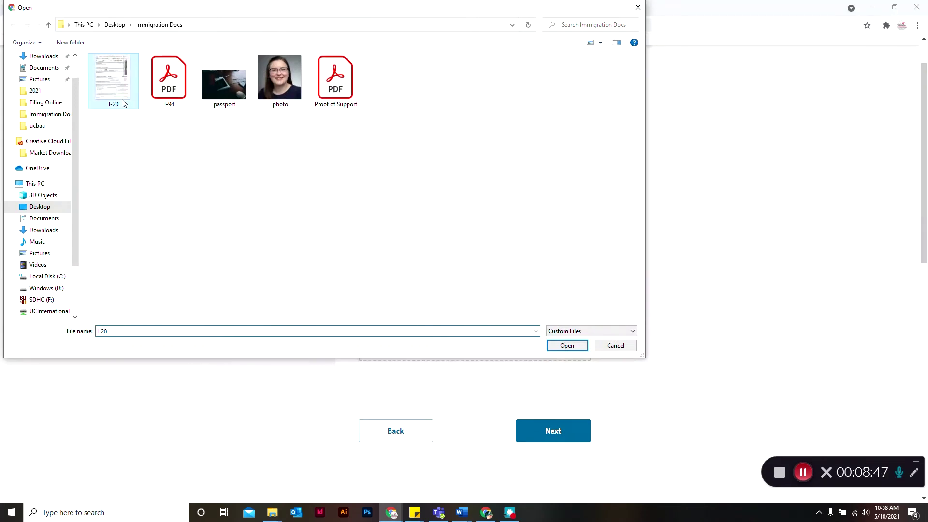
pyautogui.click(568, 346)
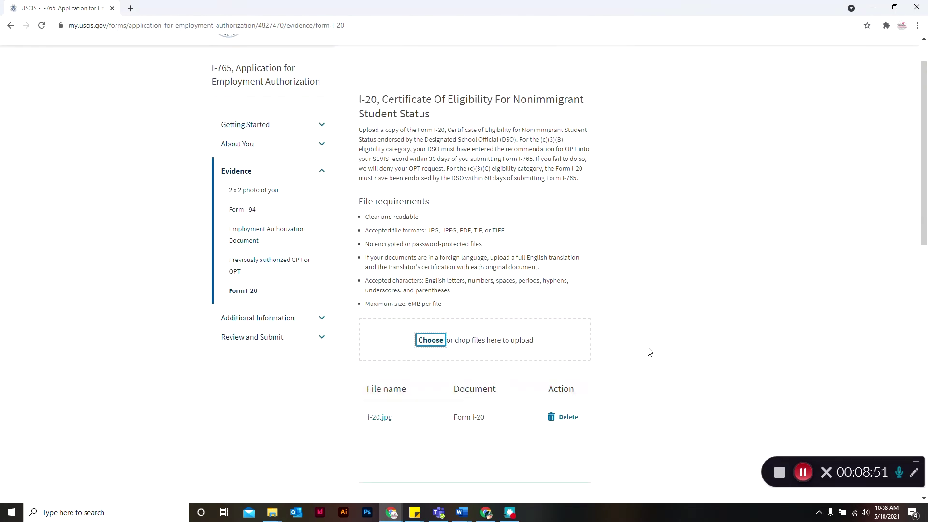
pyautogui.scroll(-3, 650, 352)
# Skip Additional Information without a response and reach the review page showing the $410 fee.
pyautogui.scroll(1, 649, 352)
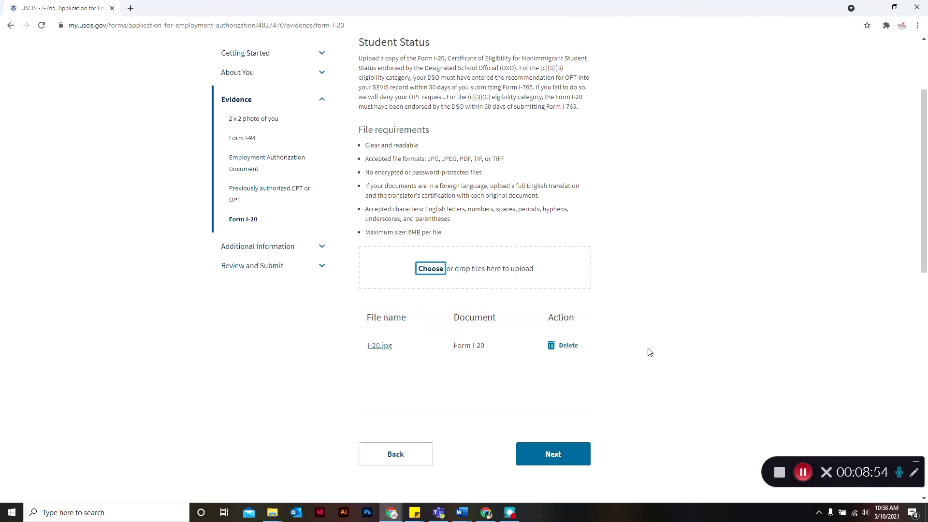
pyautogui.click(557, 457)
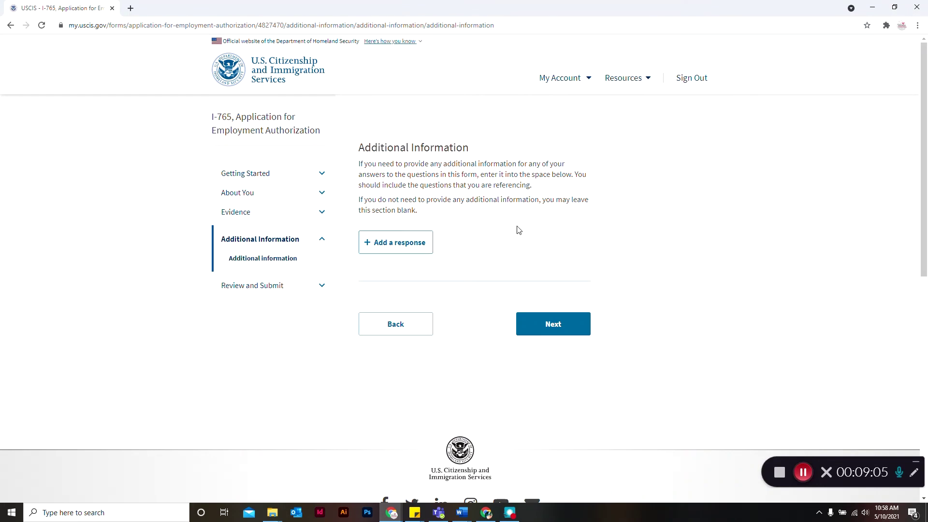
pyautogui.click(545, 321)
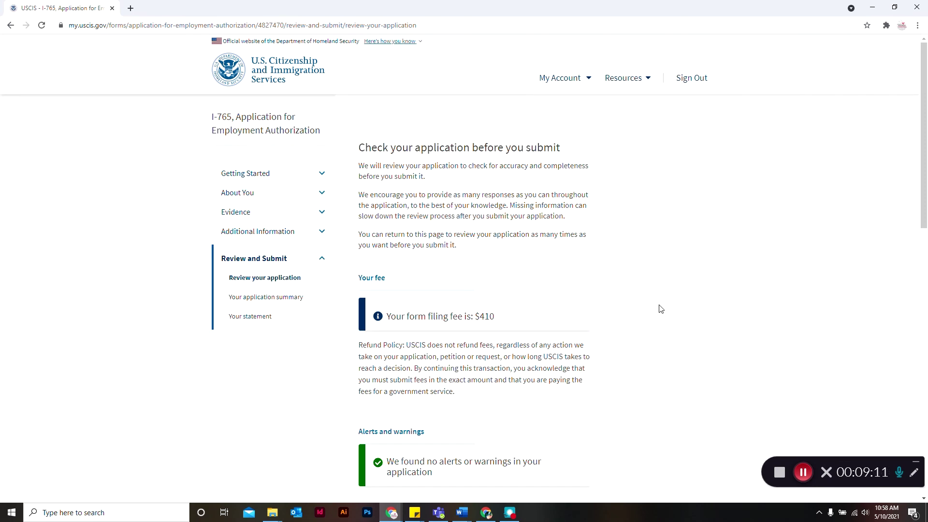
pyautogui.scroll(-3, 660, 308)
pyautogui.scroll(1, 660, 308)
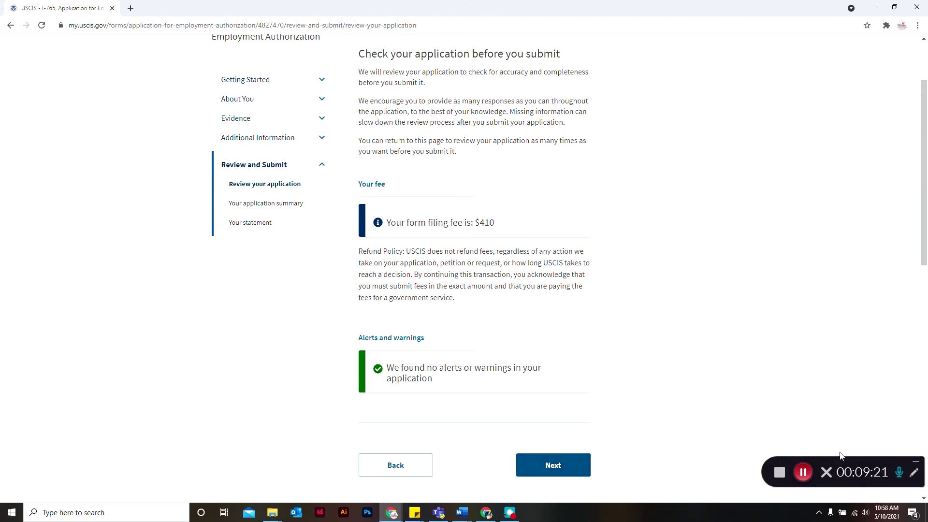
# Attach the diploma file as College Degree evidence and proceed to Institution Accreditation.
pyautogui.click(804, 473)
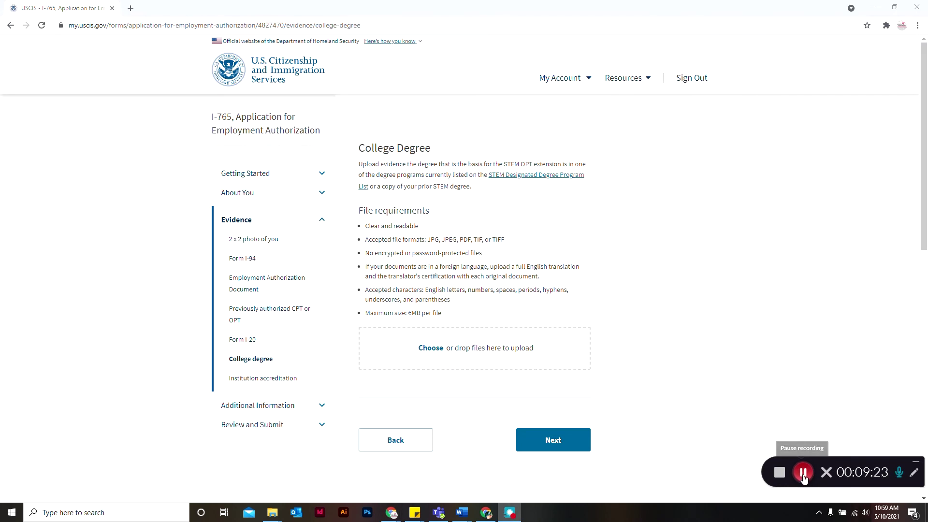
pyautogui.click(916, 463)
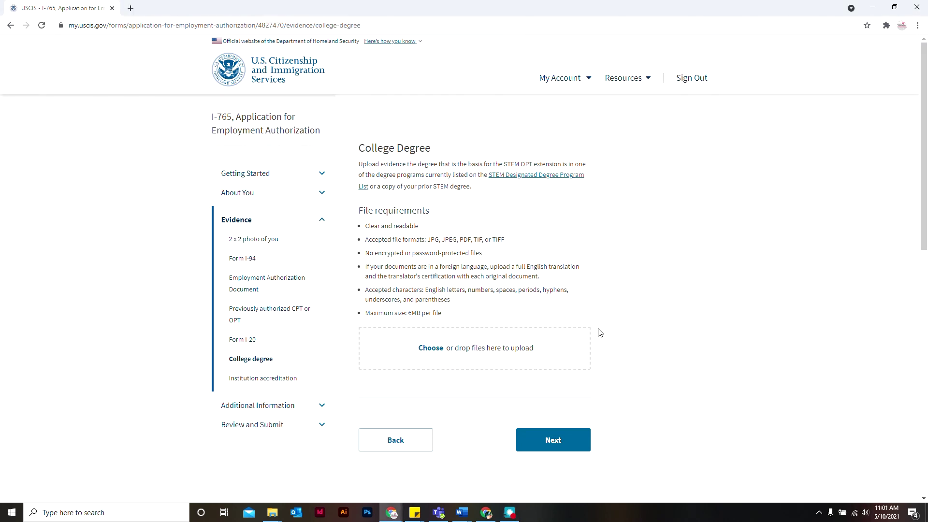
pyautogui.click(431, 349)
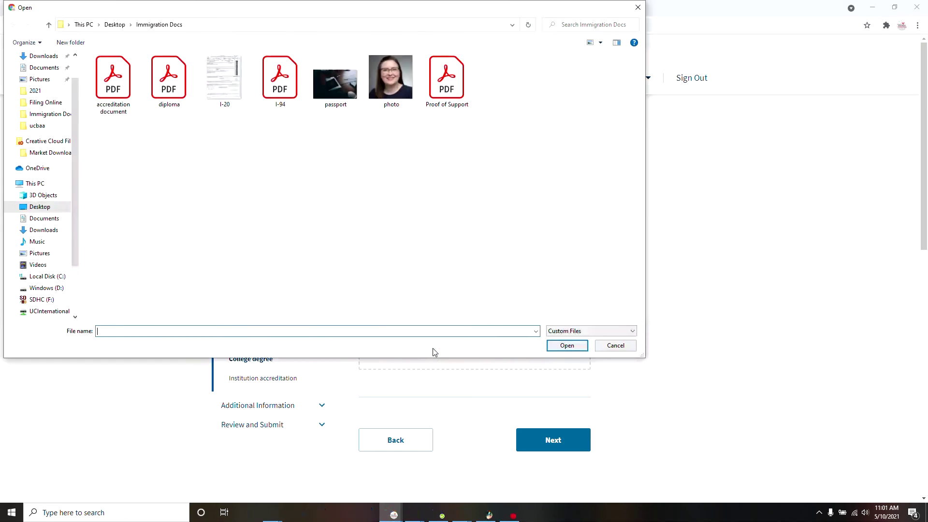
pyautogui.click(178, 104)
pyautogui.click(576, 347)
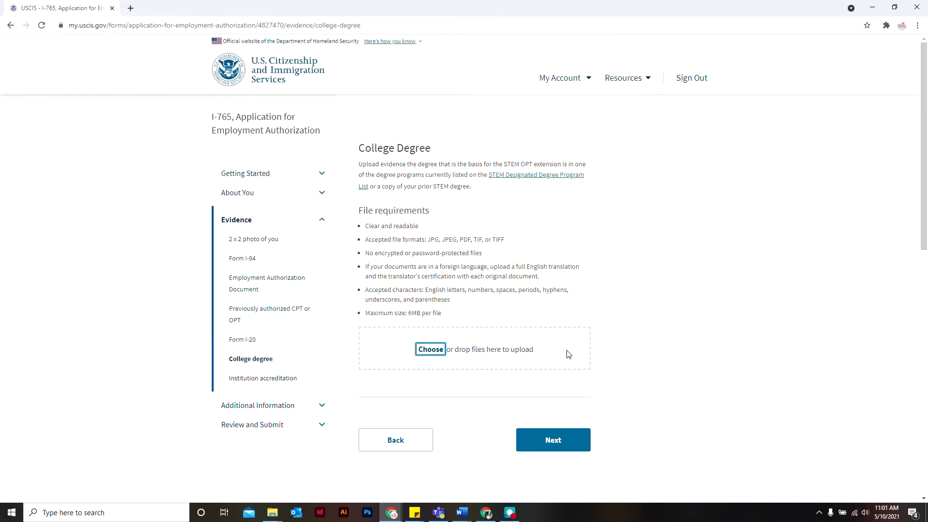
pyautogui.click(554, 439)
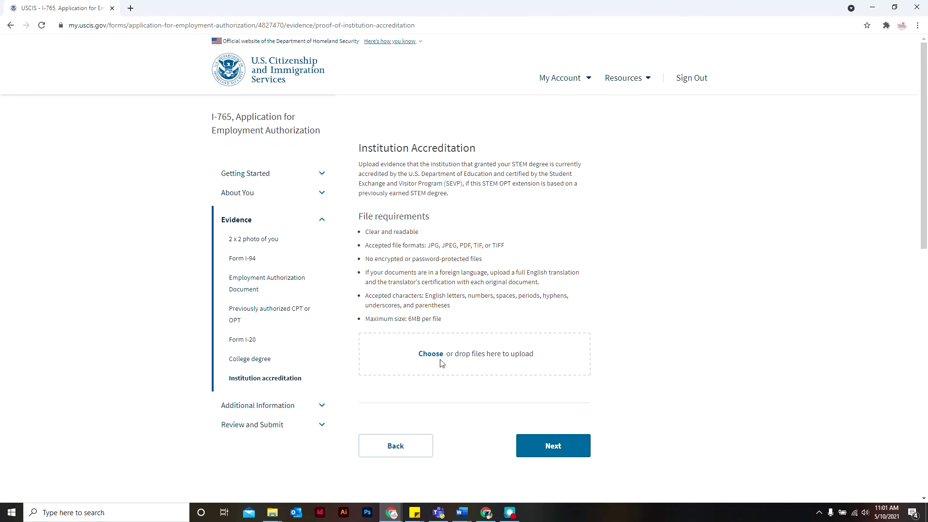
# Attach 'accreditation document' as Institution Accreditation evidence and proceed to Additional Information.
pyautogui.click(426, 354)
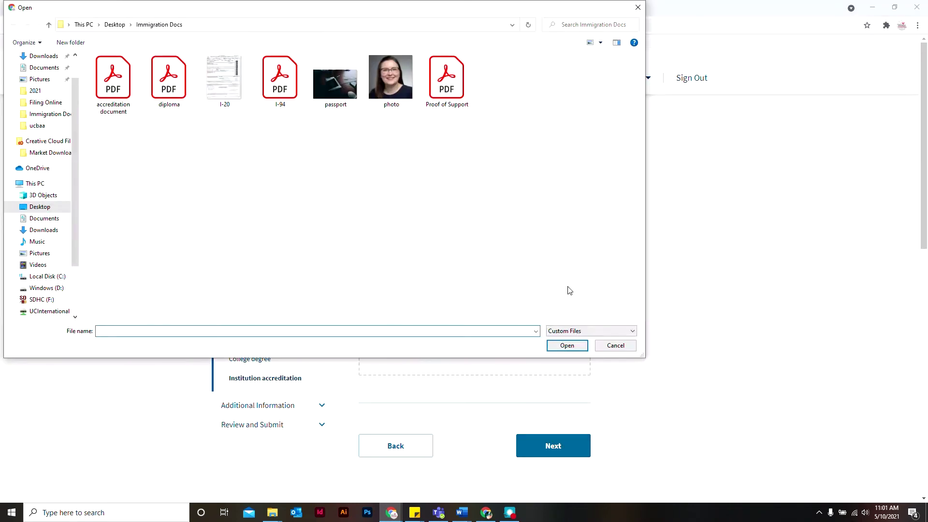
pyautogui.click(125, 94)
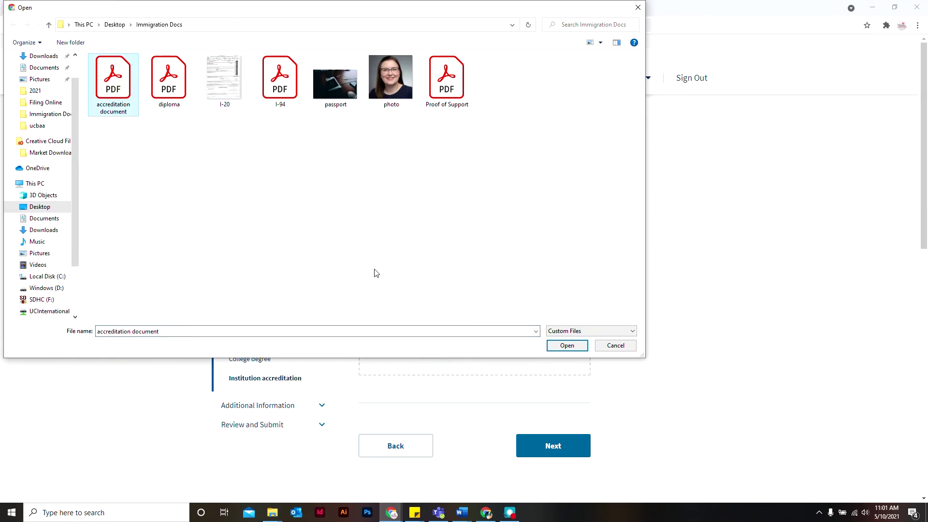
pyautogui.click(563, 346)
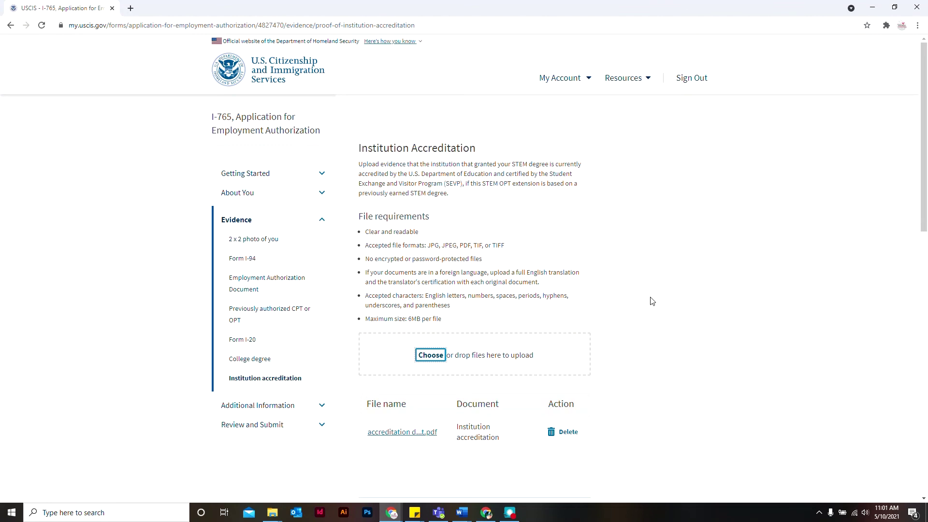
pyautogui.scroll(-1, 651, 301)
pyautogui.scroll(-3, 651, 301)
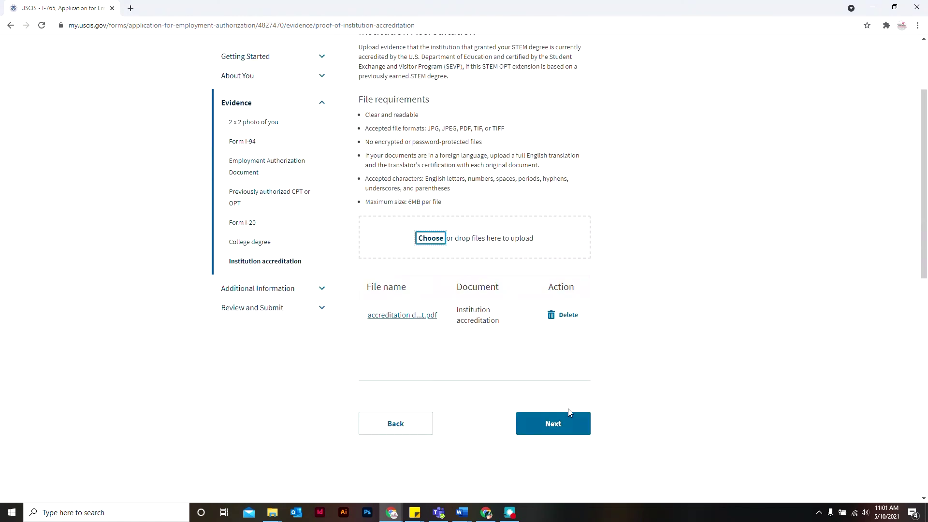
pyautogui.click(554, 422)
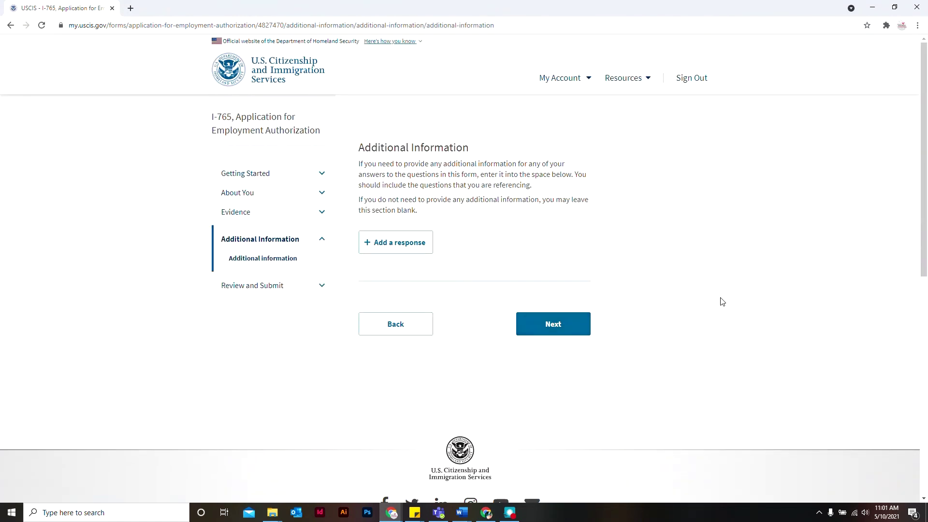
# Leave Additional Information blank and check the review page with the $410 filing fee.
pyautogui.click(571, 328)
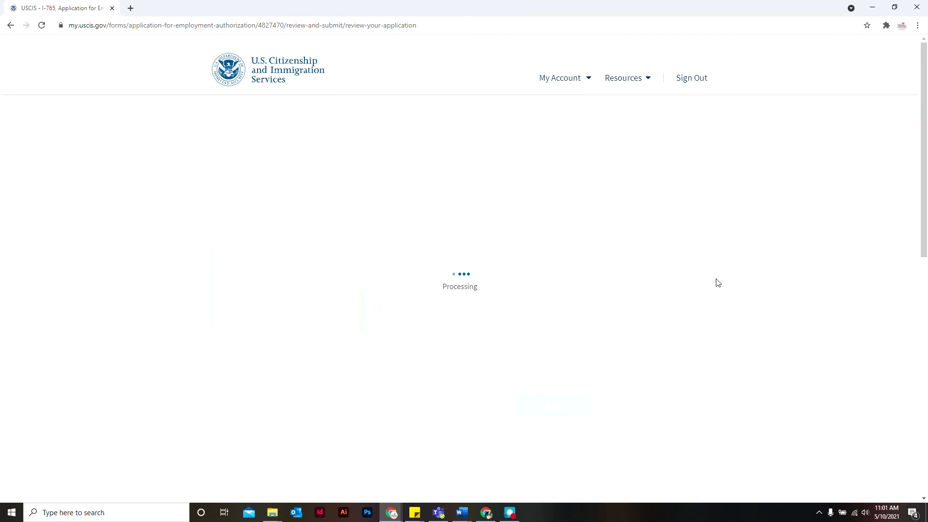
pyautogui.scroll(-3, 718, 283)
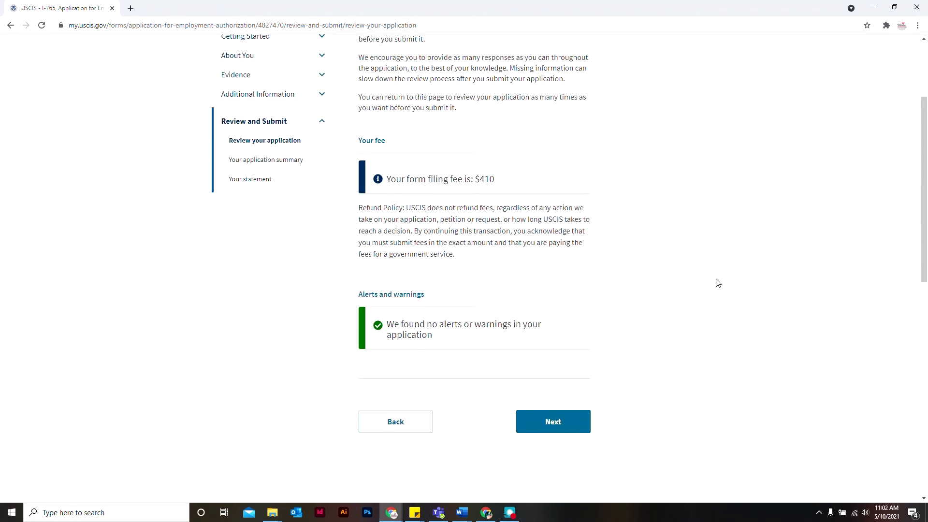
pyautogui.scroll(-1, 717, 282)
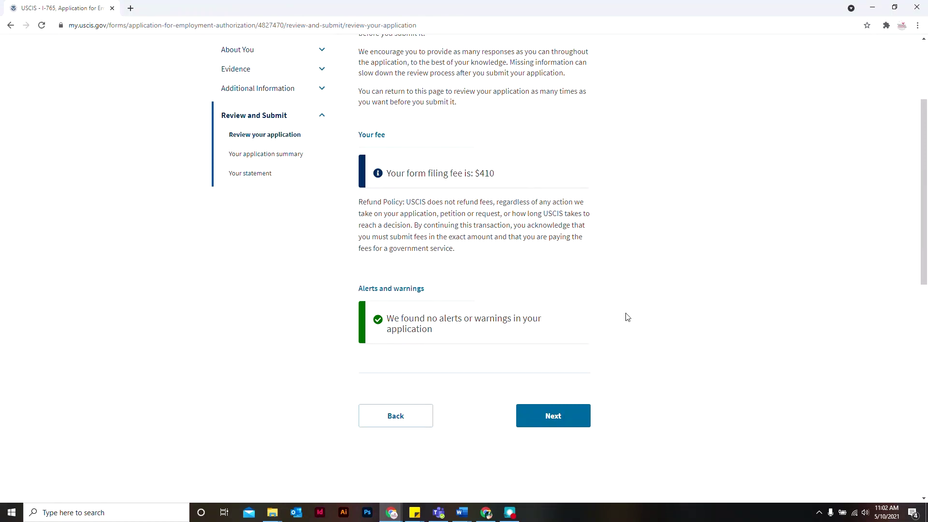
# Look through the full application summary of answers and evidence, then continue to the Applicant's statement.
pyautogui.click(568, 419)
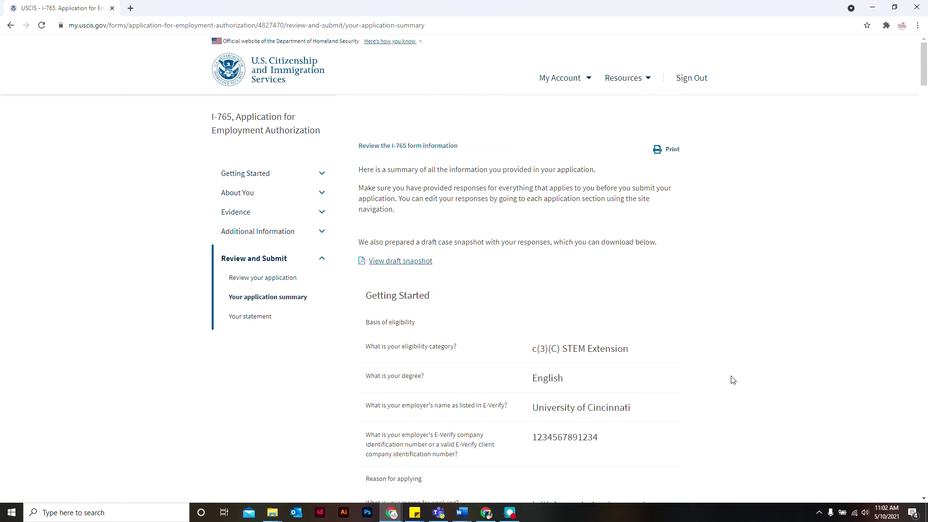
pyautogui.scroll(-20, 733, 380)
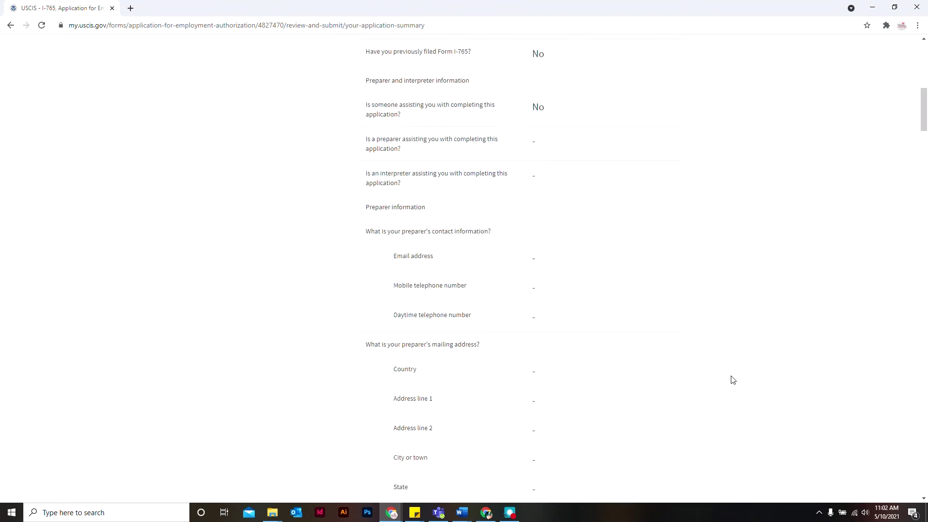
pyautogui.scroll(-20, 733, 380)
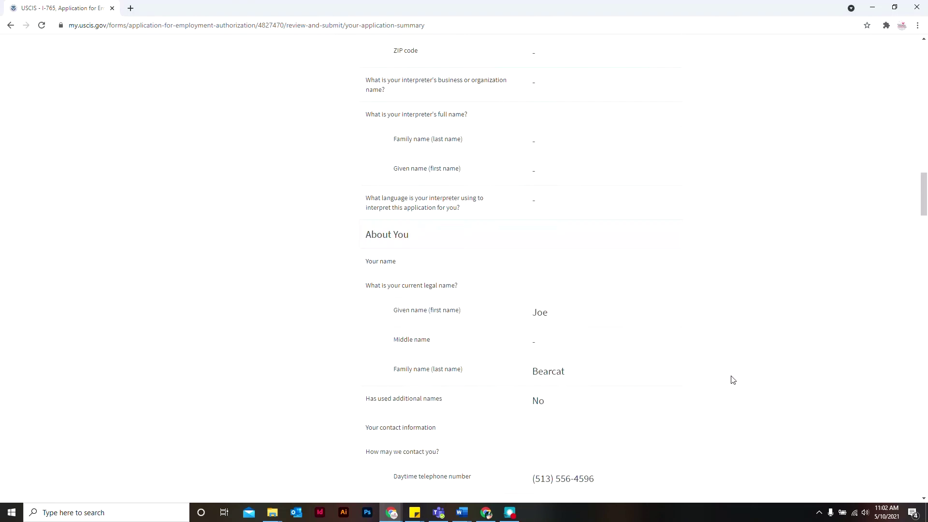
pyautogui.scroll(-20, 733, 380)
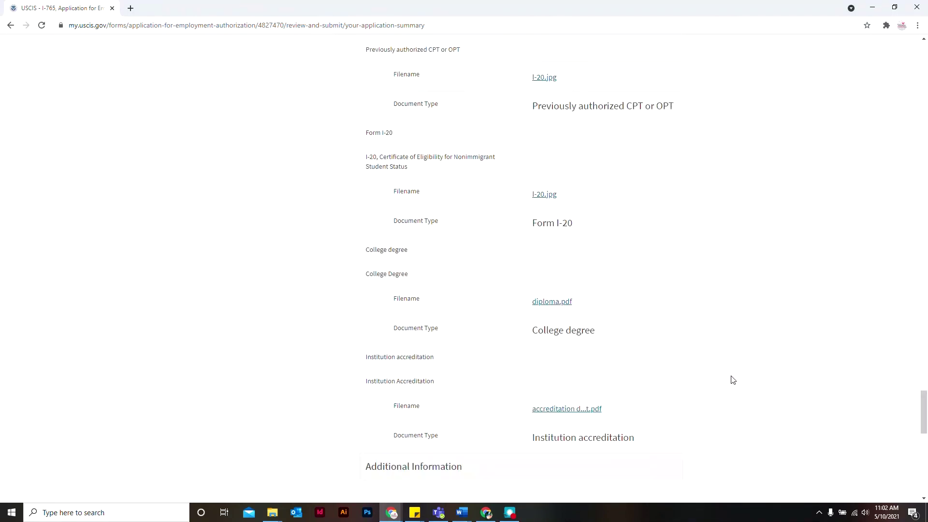
pyautogui.scroll(12, 733, 379)
pyautogui.scroll(-3, 729, 379)
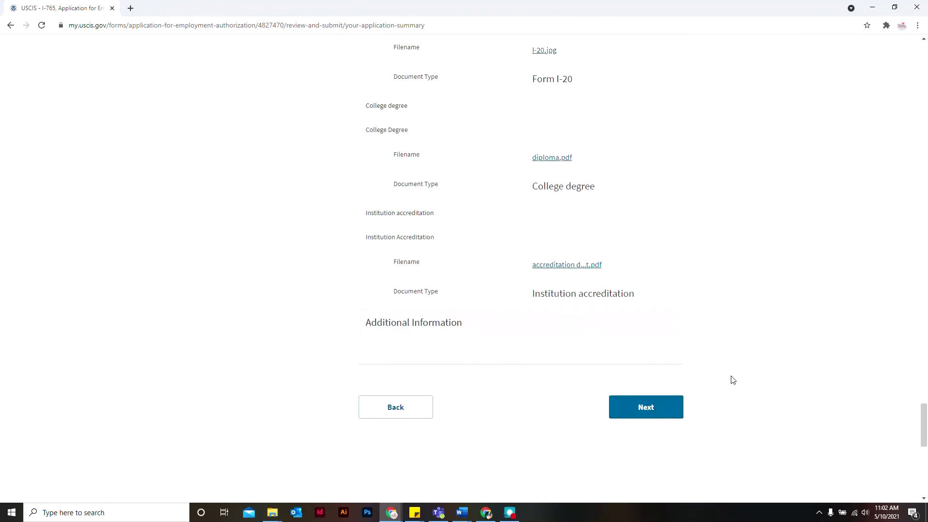
pyautogui.click(648, 409)
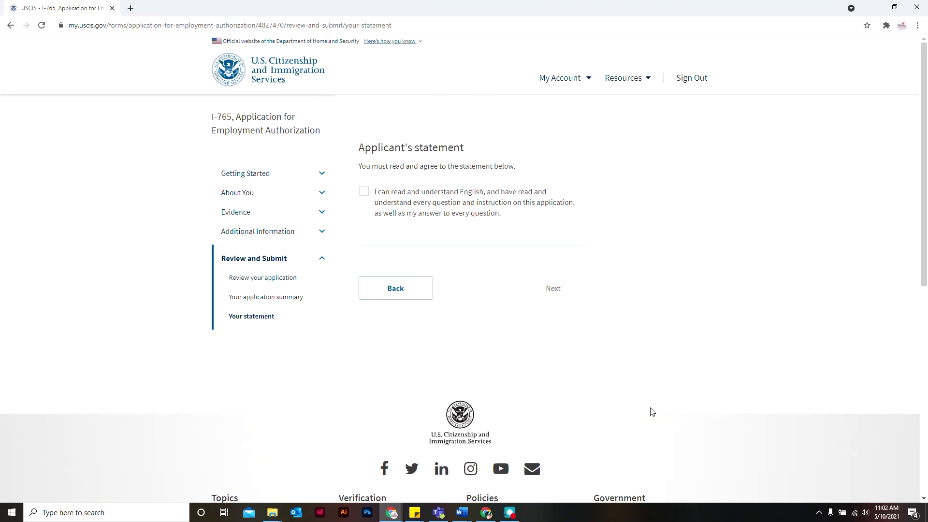
# Agree to the applicant's statement and certification and sign with the applicant's full name.
pyautogui.click(364, 193)
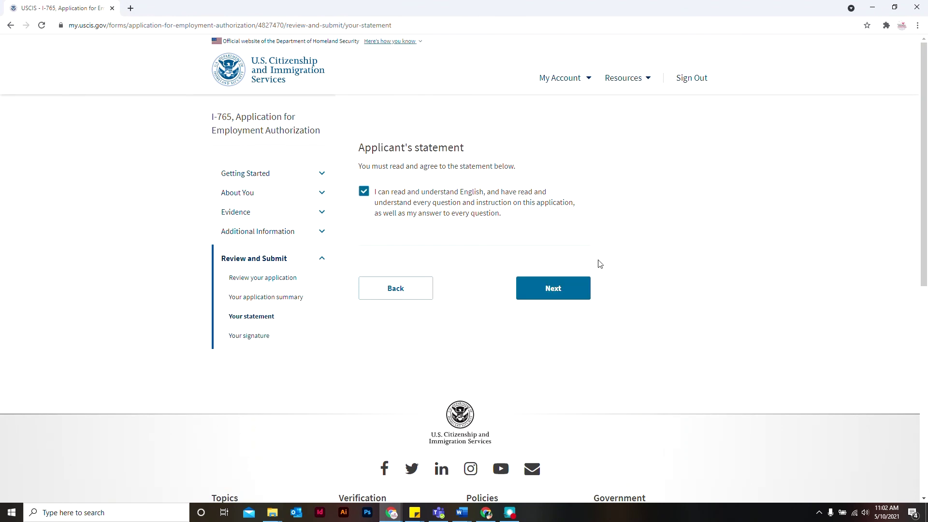
pyautogui.click(569, 289)
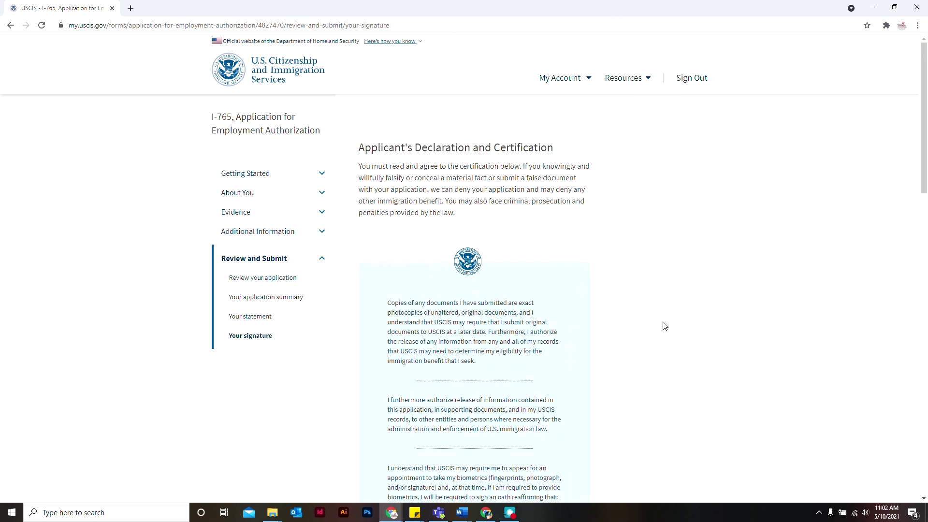
pyautogui.scroll(-4, 663, 326)
pyautogui.scroll(-5, 663, 326)
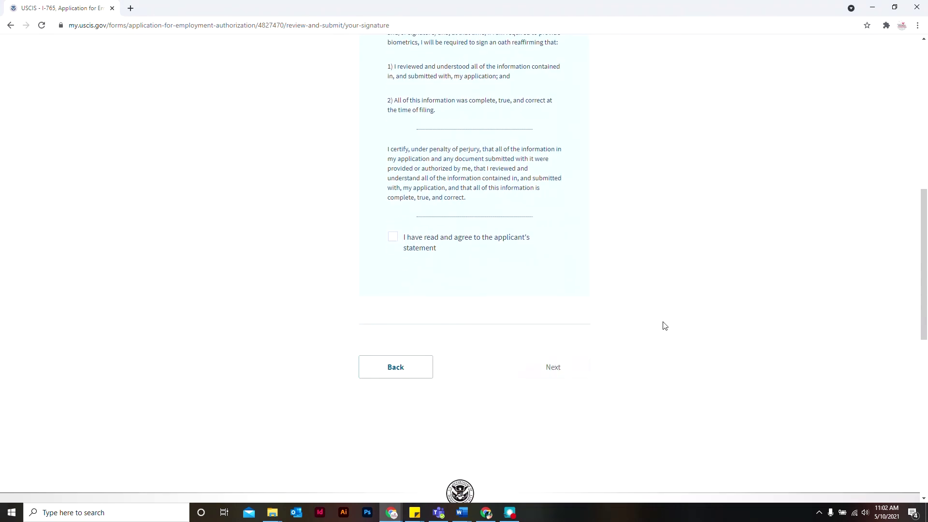
pyautogui.click(394, 247)
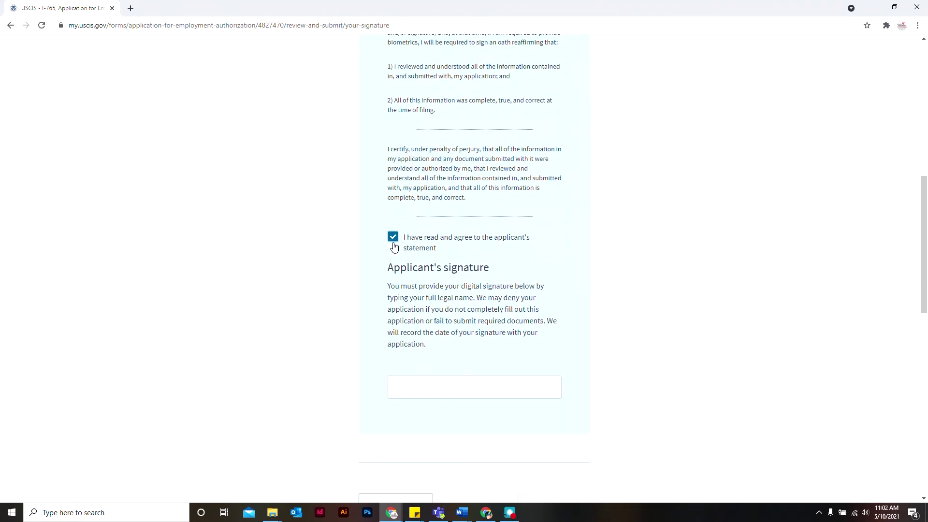
pyautogui.click(484, 395)
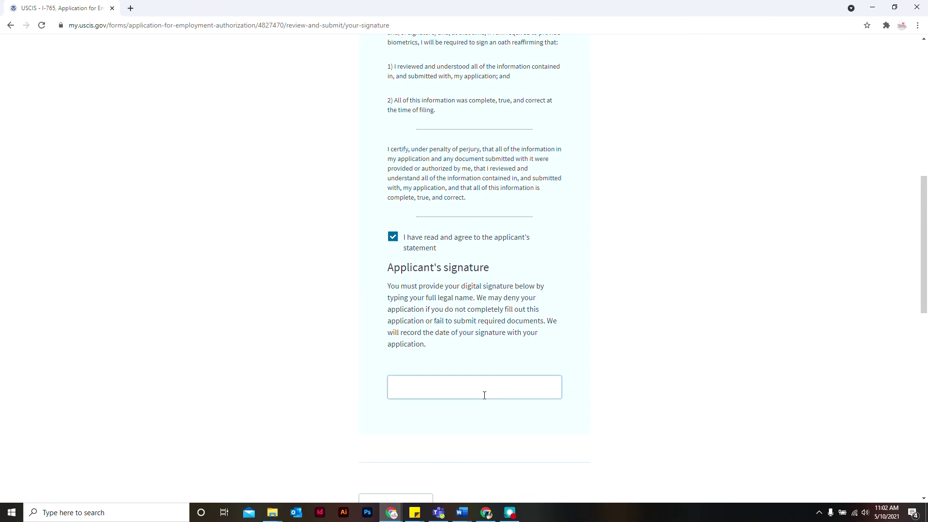
pyautogui.write('Joe Bearcat')
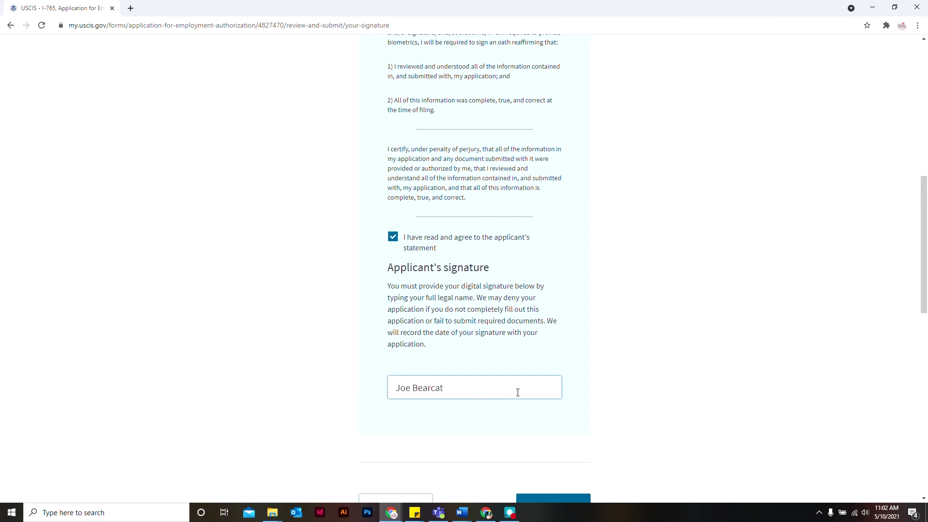
pyautogui.scroll(-3, 607, 424)
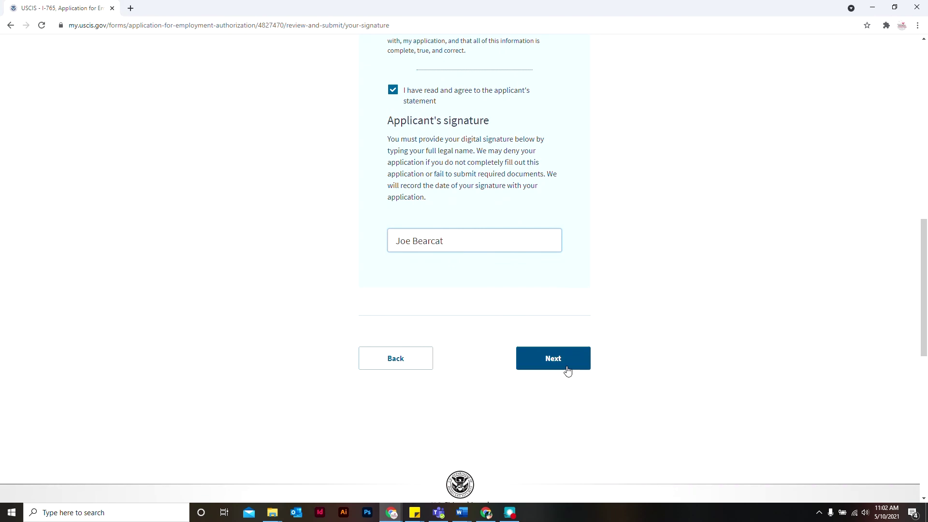
pyautogui.click(568, 371)
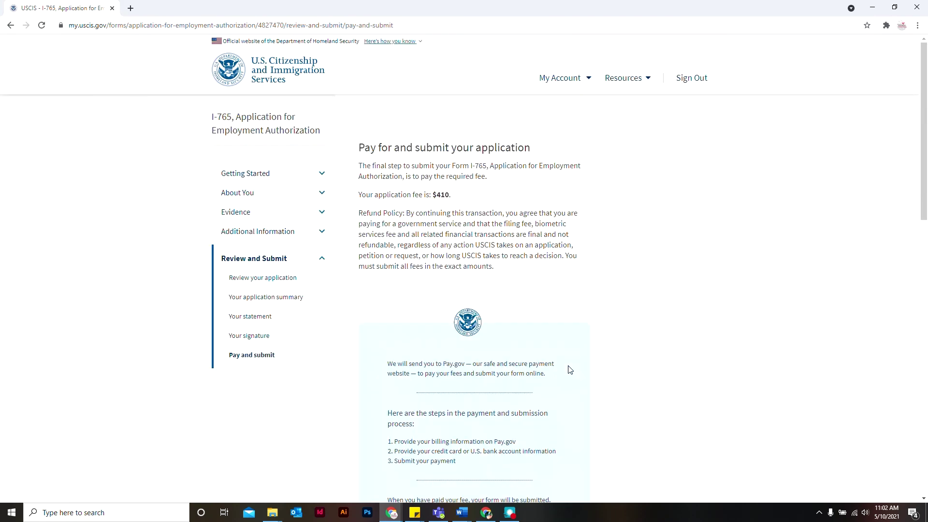
# Choose Pay and submit and confirm leaving the site for Pay.gov.
pyautogui.scroll(-4, 641, 370)
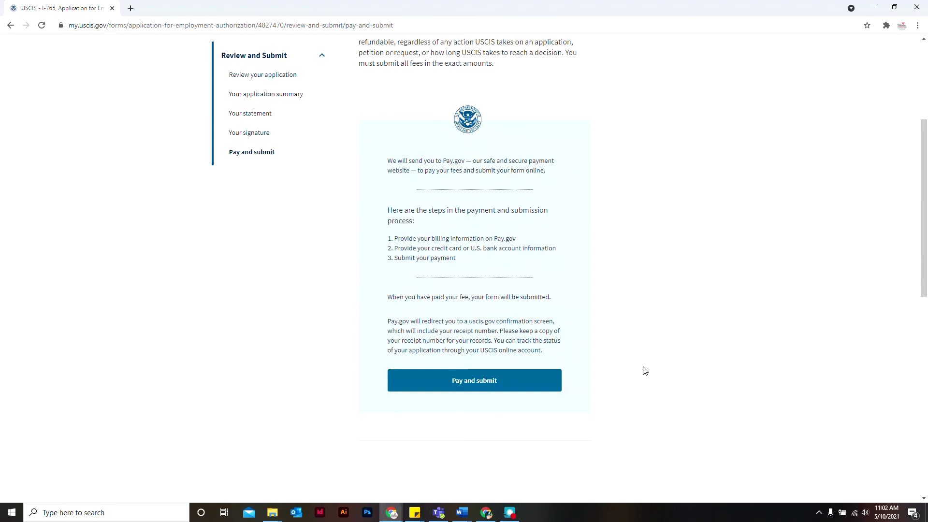
pyautogui.click(482, 390)
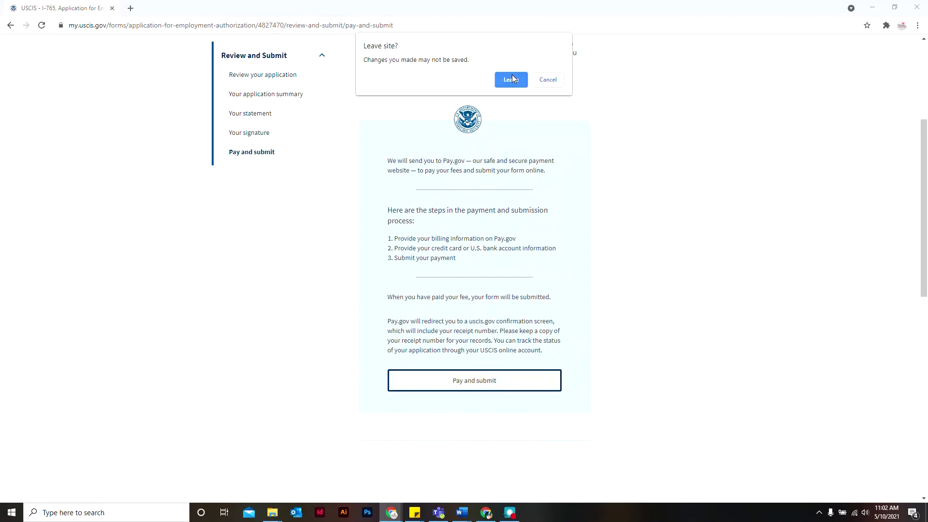
pyautogui.click(512, 80)
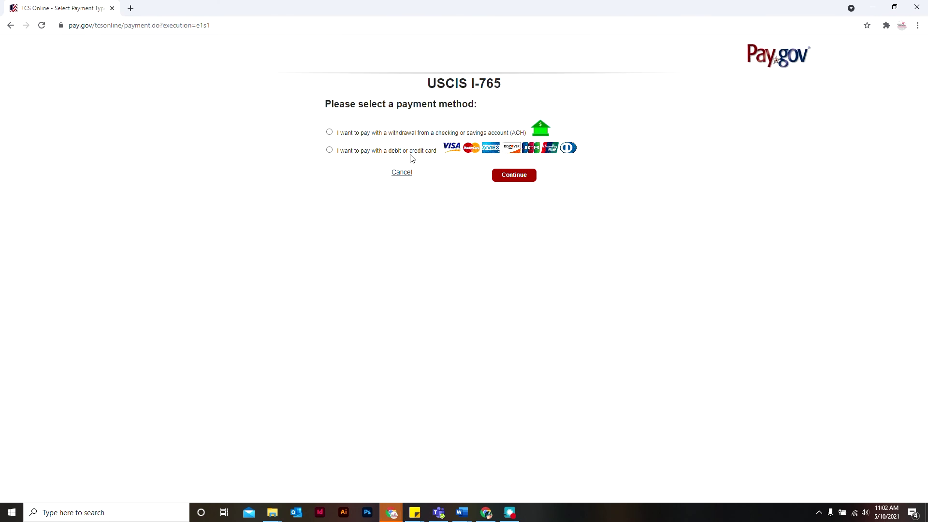
# Pay the I-765 fee on Pay.gov with a debit or credit card.
pyautogui.click(404, 151)
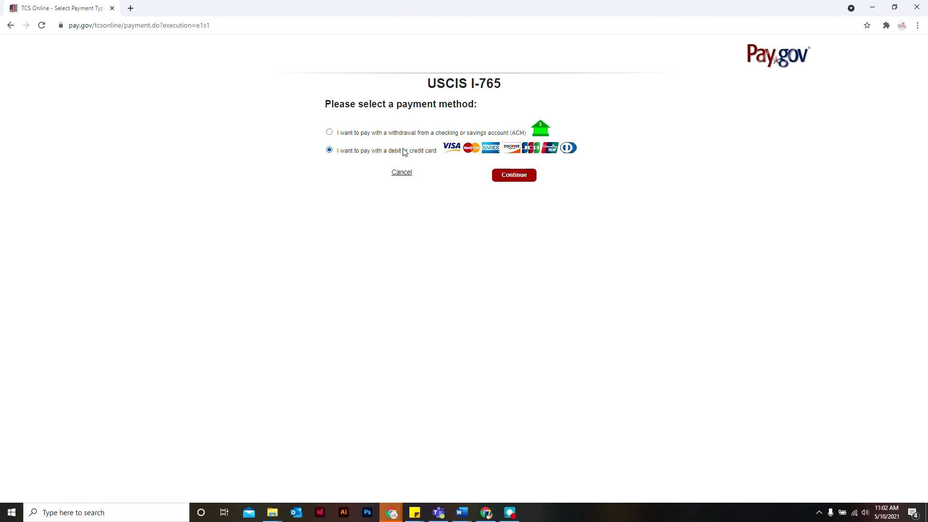
pyautogui.click(514, 177)
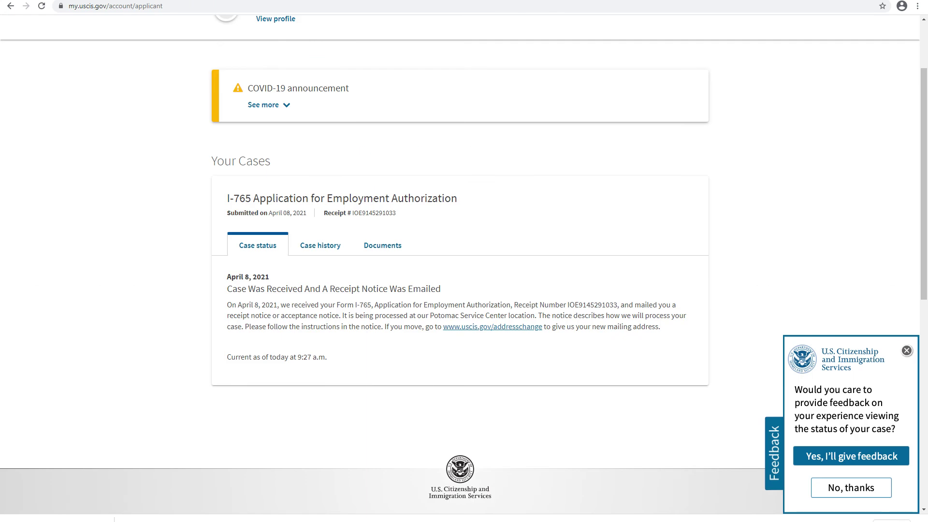
# Show the I-765 case's Documents tab listing the uploaded files.
pyautogui.click(383, 245)
pyautogui.scroll(-4, 459, 290)
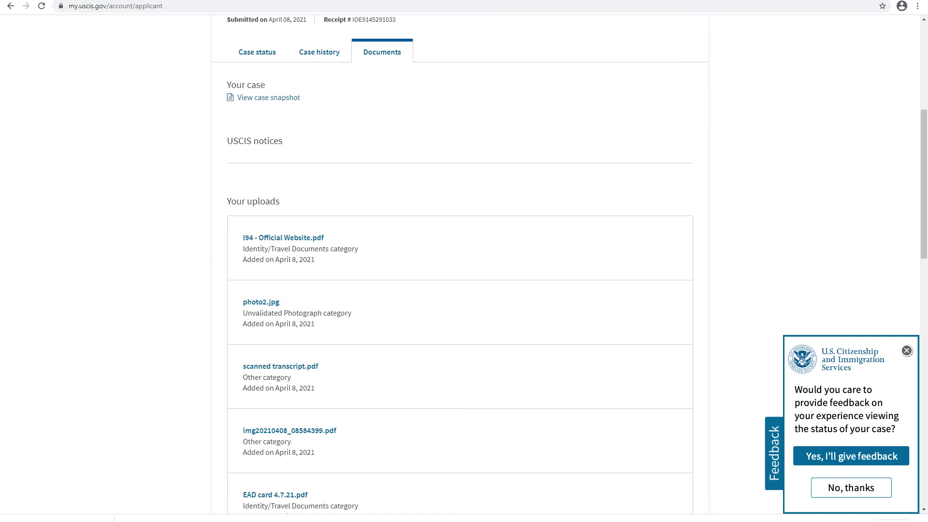